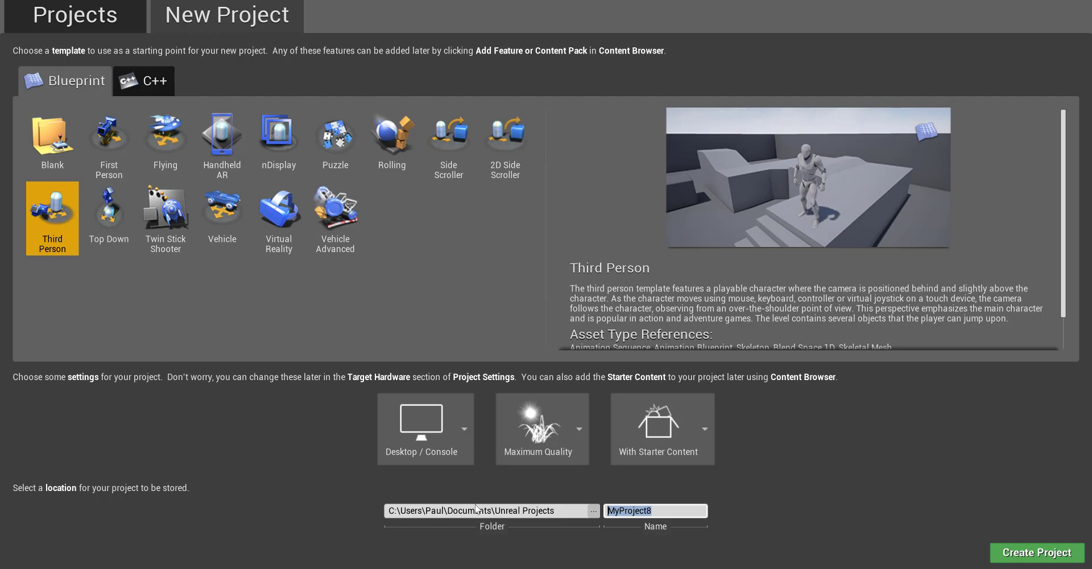
- Create the Third Person Blueprint project MyProject8 with starter content, then switch to the browser
{"action": "left_click", "coordinate": [643, 515]}
{"action": "left_click", "coordinate": [1013, 553]}
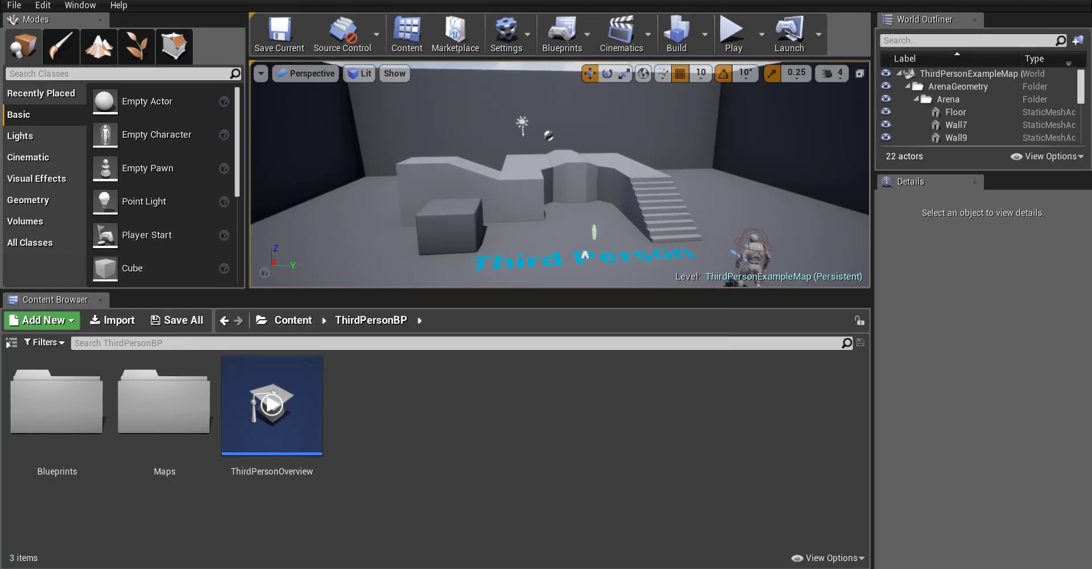
{"action": "left_click", "coordinate": [20, 190]}
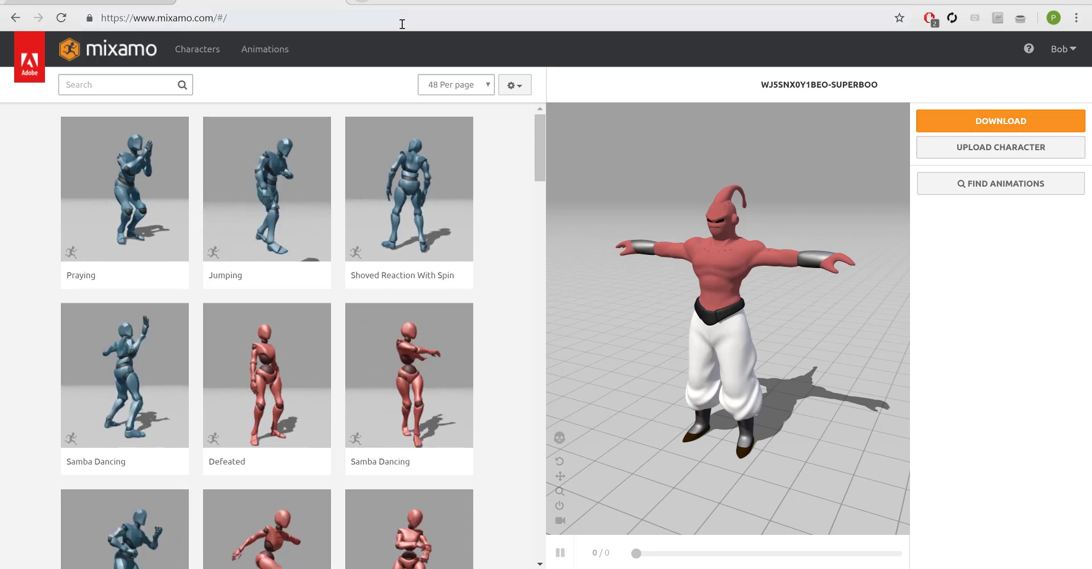
- List Mixamo's characters and scroll the grid to find SuperBoo
{"action": "left_click", "coordinate": [197, 58]}
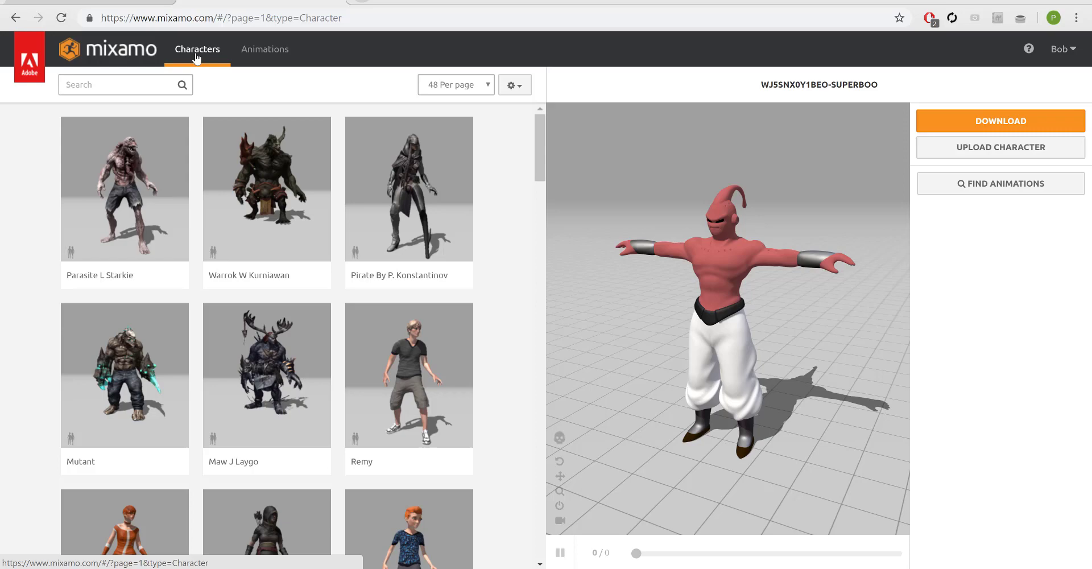
{"action": "left_click_drag", "start_coordinate": [543, 155], "coordinate": [493, 152]}
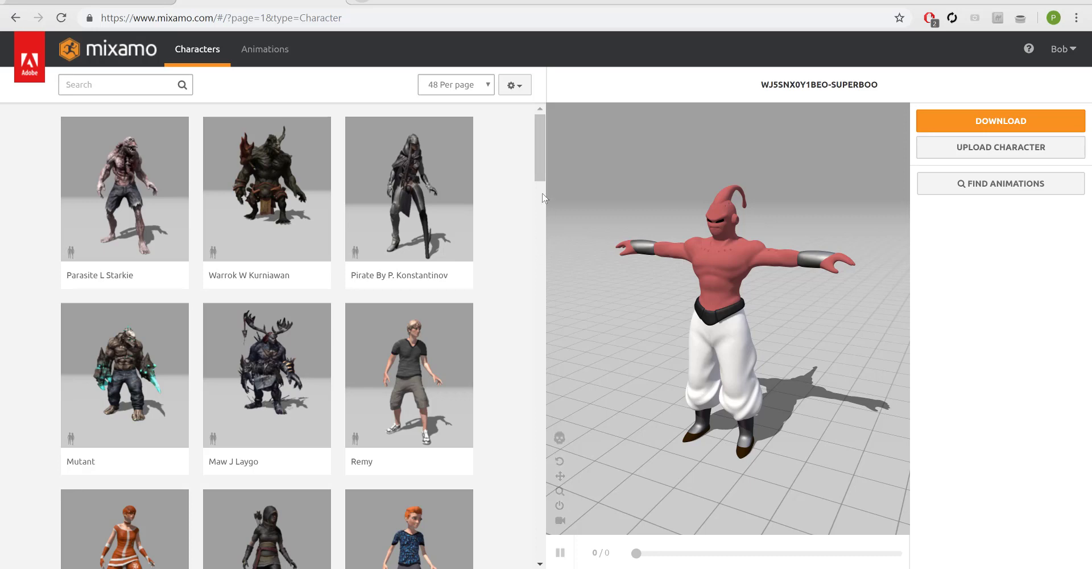
- Download SuperBoo as an FBX in T-pose and show the file in its folder
{"action": "left_click", "coordinate": [944, 120]}
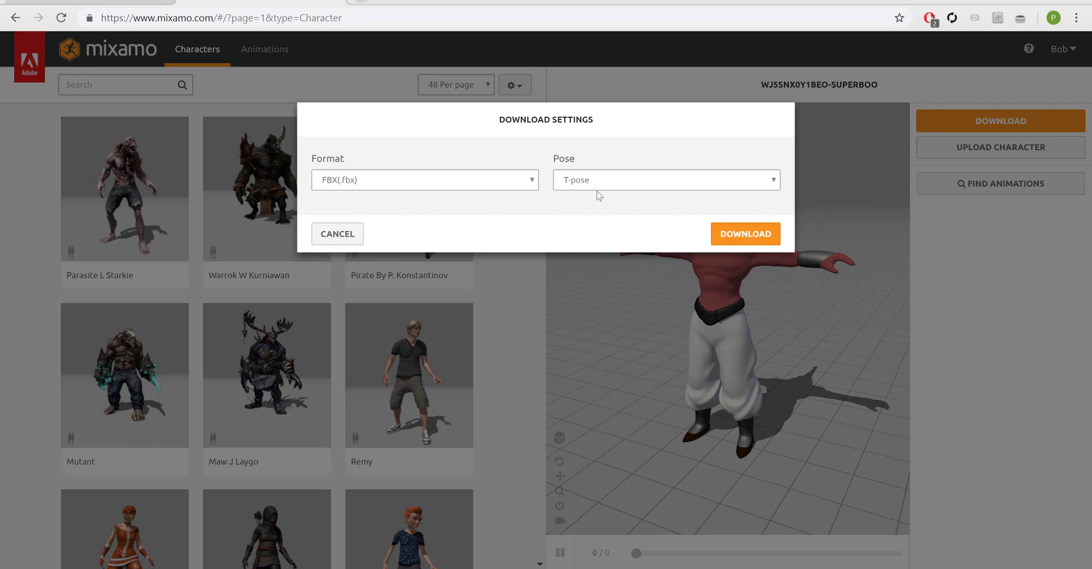
{"action": "left_click", "coordinate": [745, 234]}
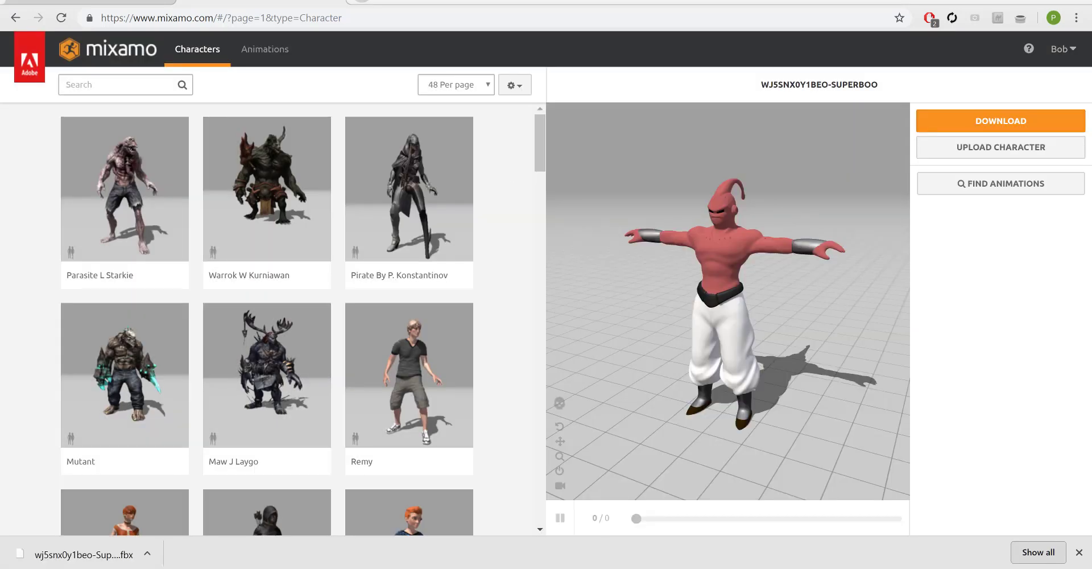
{"action": "left_click", "coordinate": [149, 554]}
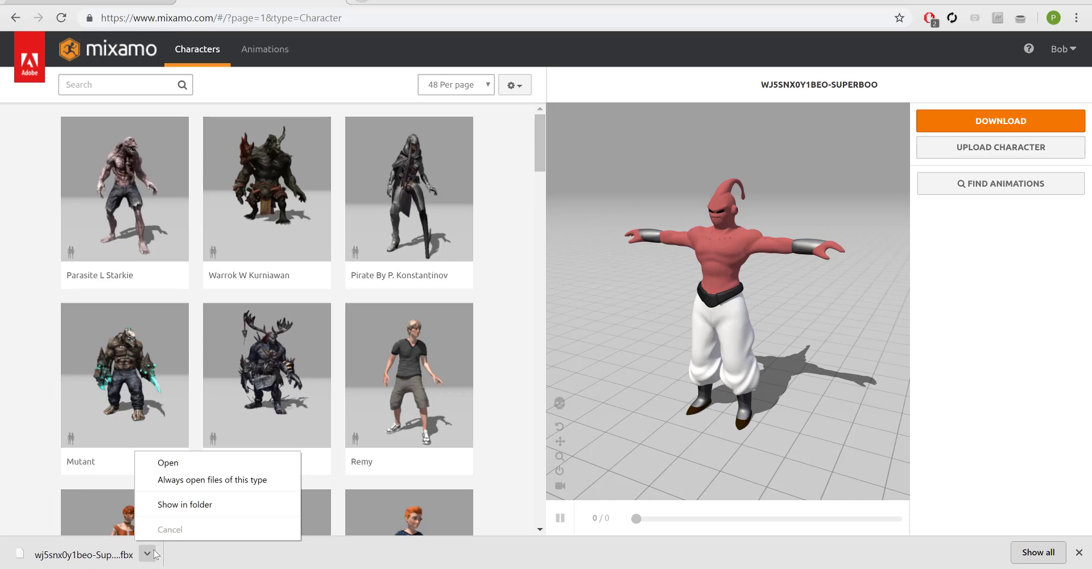
{"action": "left_click", "coordinate": [202, 508]}
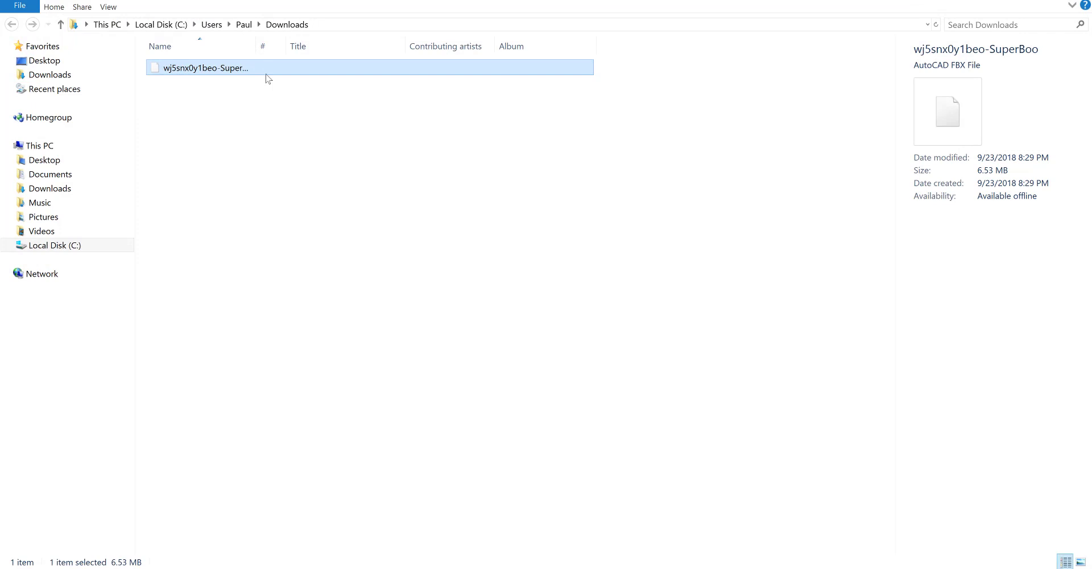
- Cut the SuperBoo FBX file from the Downloads folder
{"action": "left_click_drag", "start_coordinate": [255, 45], "coordinate": [335, 48]}
{"action": "right_click", "coordinate": [223, 68]}
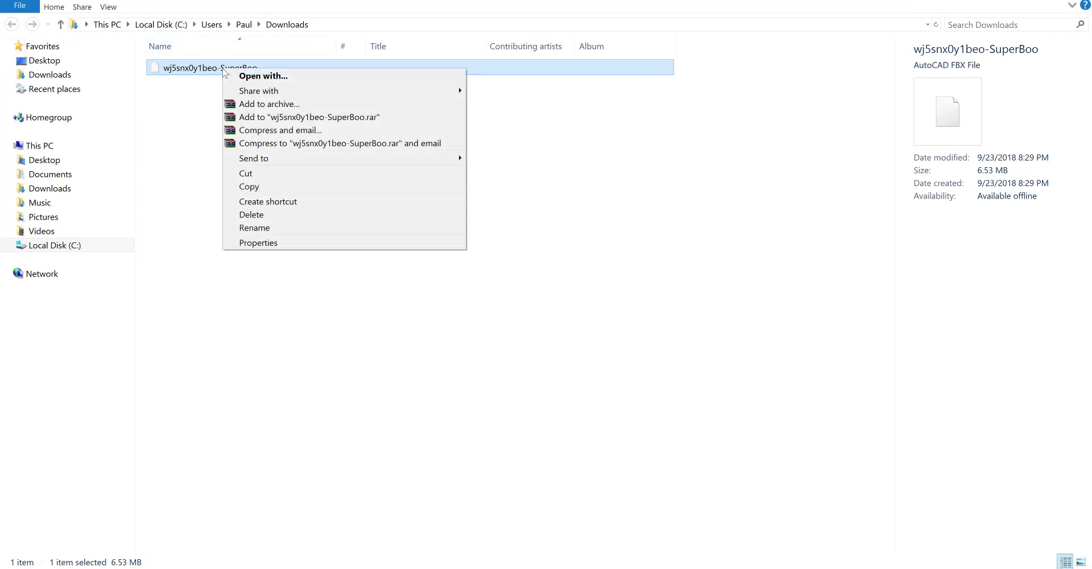
{"action": "left_click", "coordinate": [269, 178]}
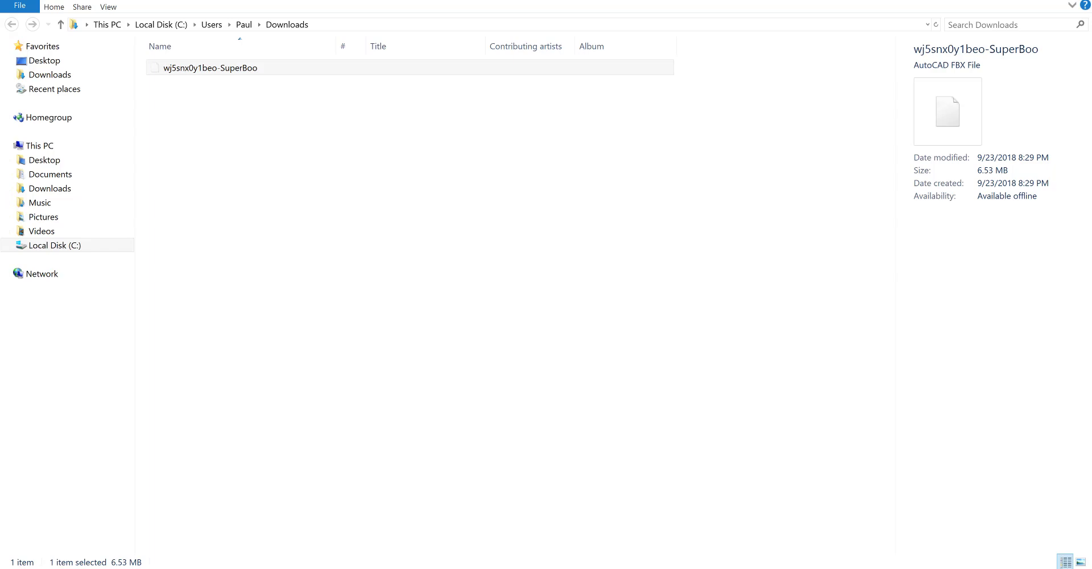
- Navigate to Documents > Unreal Projects > MyProject8 > Content > ThirdPersonBP
{"action": "left_click", "coordinate": [86, 173]}
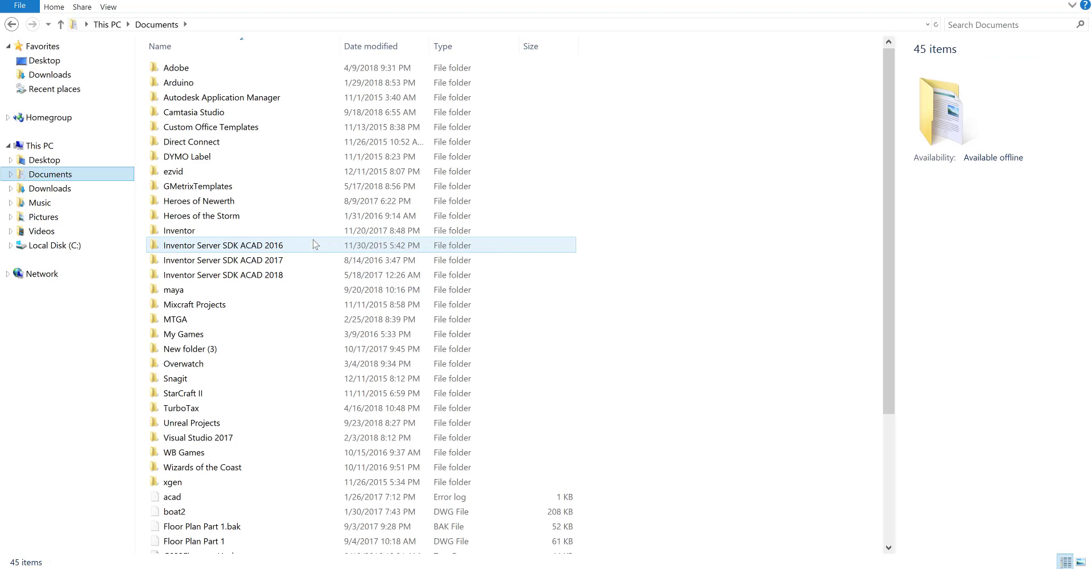
{"action": "double_click", "coordinate": [214, 424]}
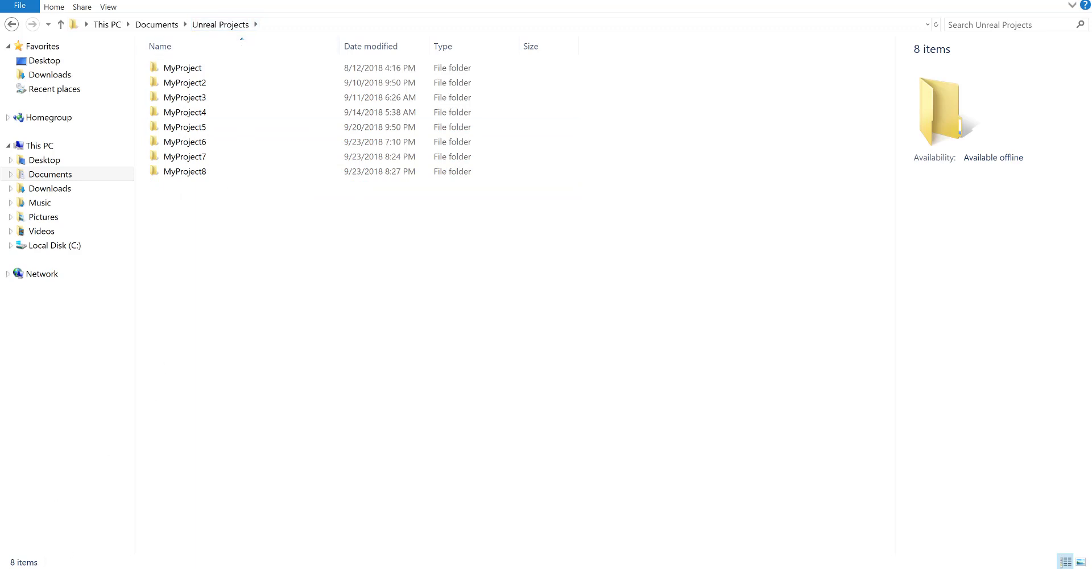
{"action": "double_click", "coordinate": [189, 178]}
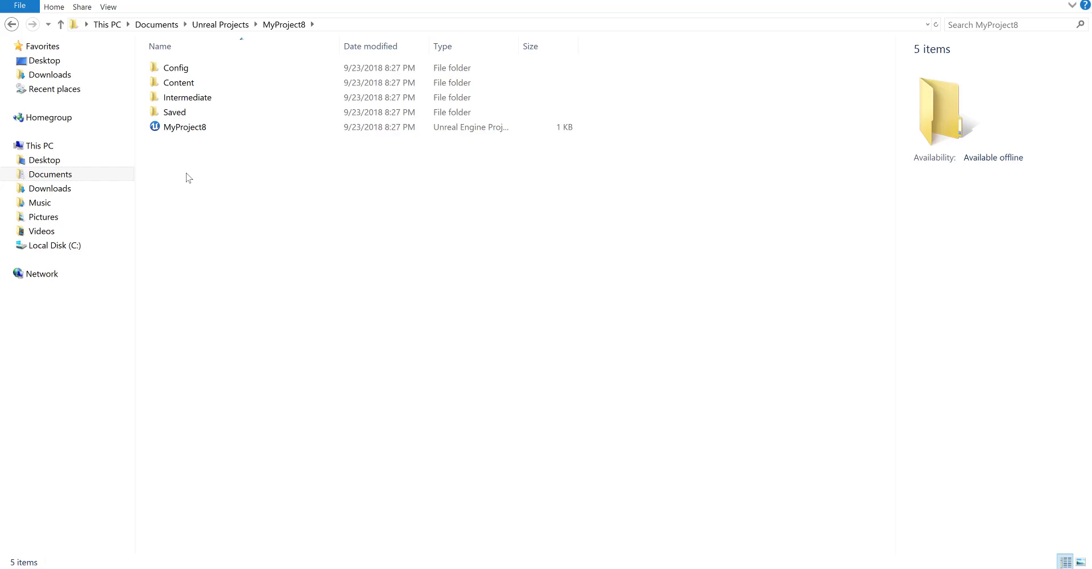
{"action": "double_click", "coordinate": [183, 88]}
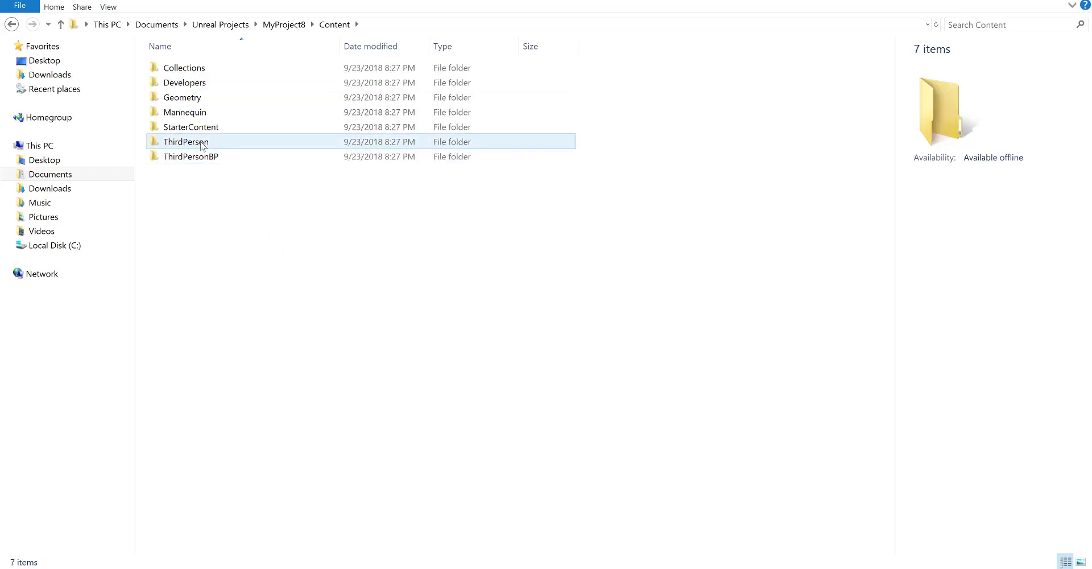
{"action": "double_click", "coordinate": [224, 143]}
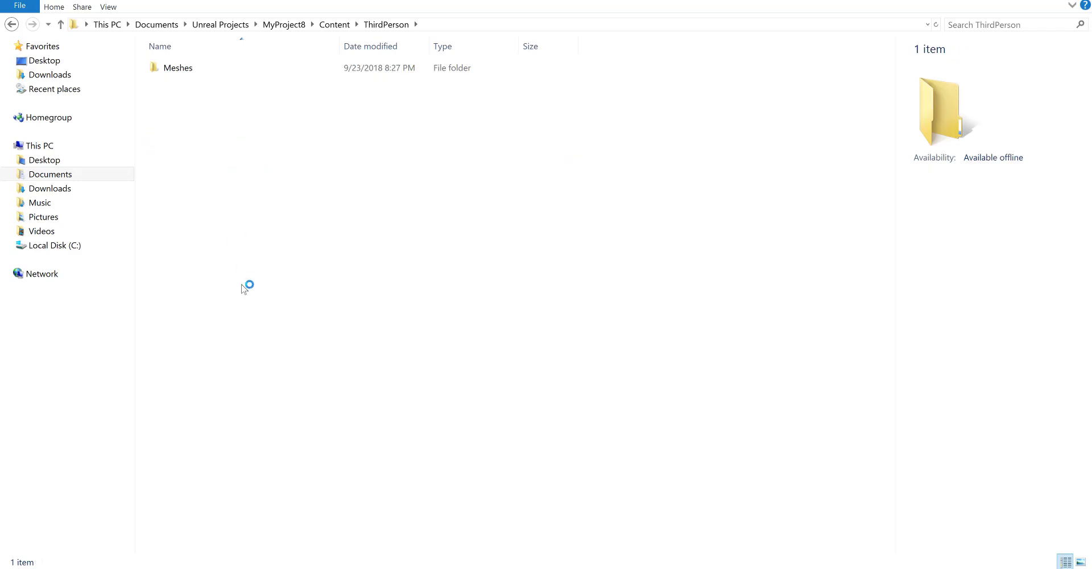
{"action": "left_click", "coordinate": [11, 24]}
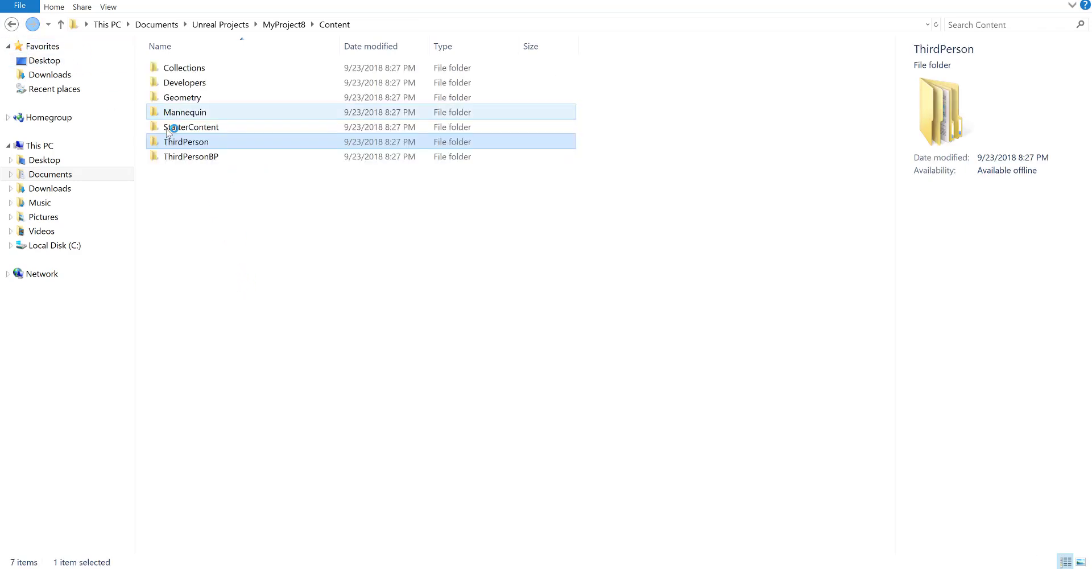
{"action": "double_click", "coordinate": [183, 156]}
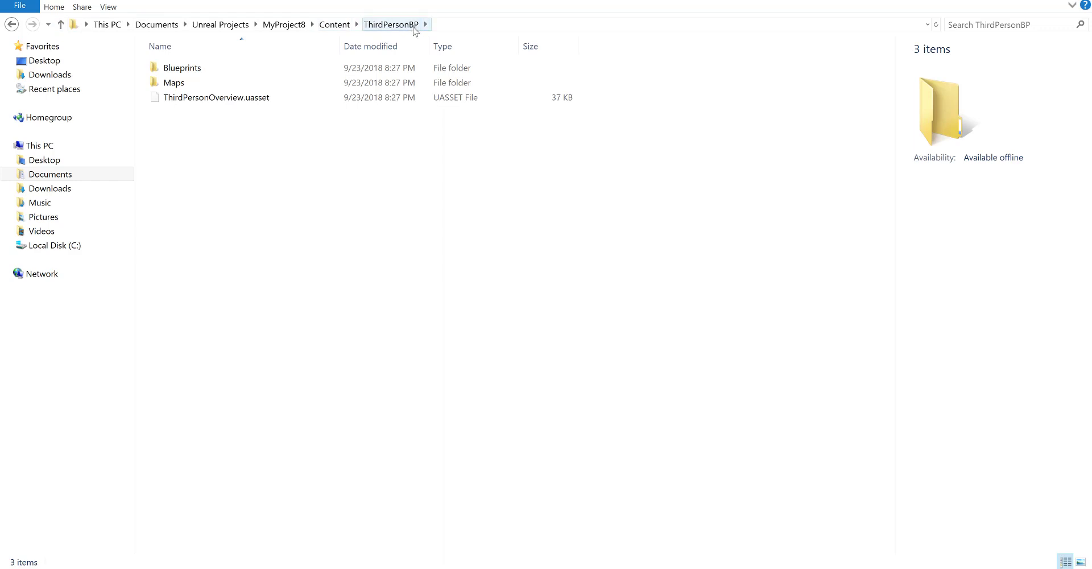
- Create a folder named Character in ThirdPersonBP and open it
{"action": "right_click", "coordinate": [182, 166]}
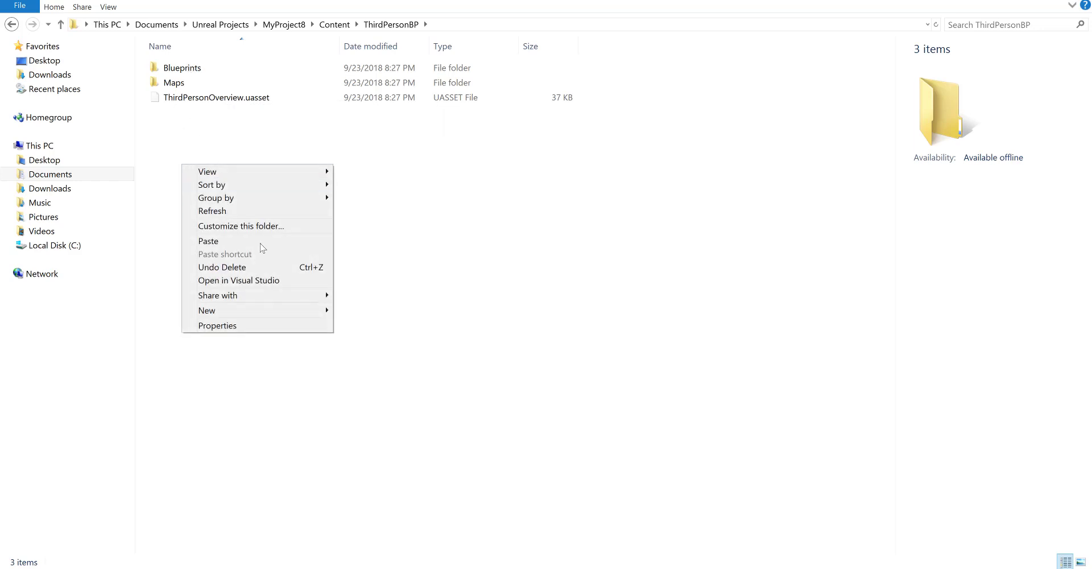
{"action": "mouse_move", "coordinate": [268, 310]}
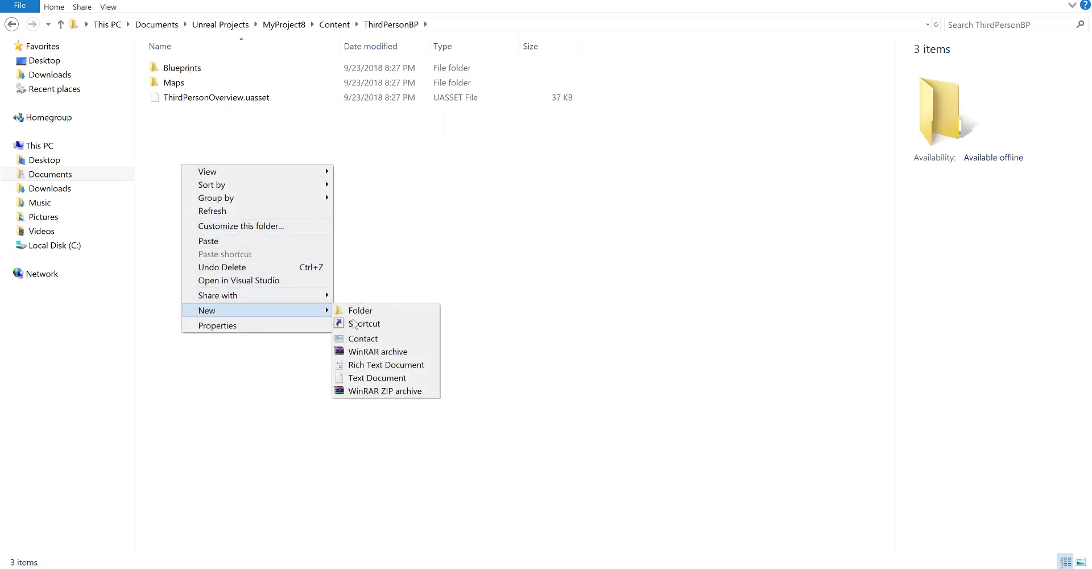
{"action": "left_click", "coordinate": [363, 311]}
{"action": "type", "text": "Character"}
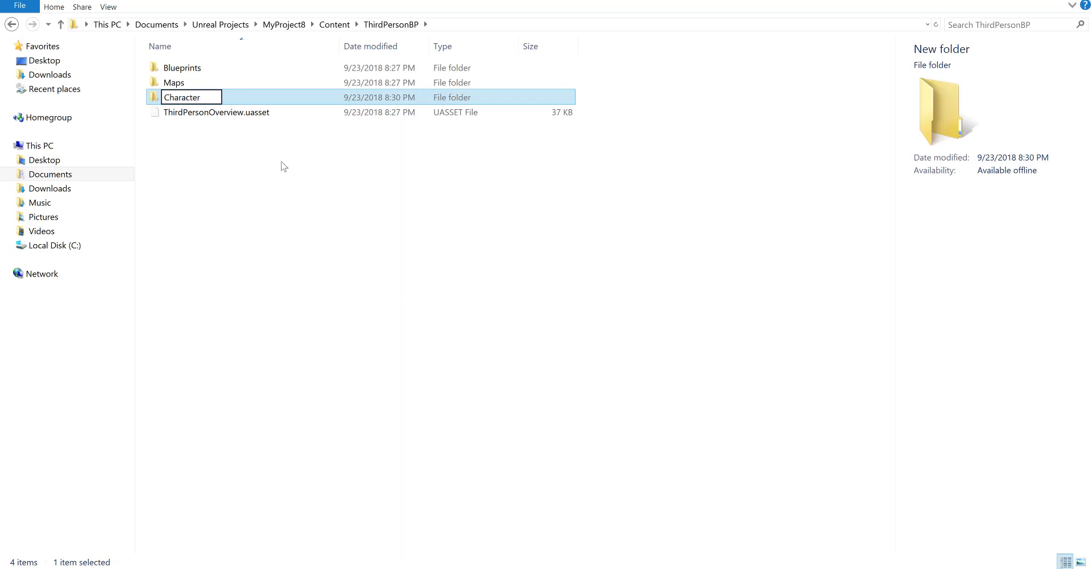
{"action": "key", "text": "Return"}
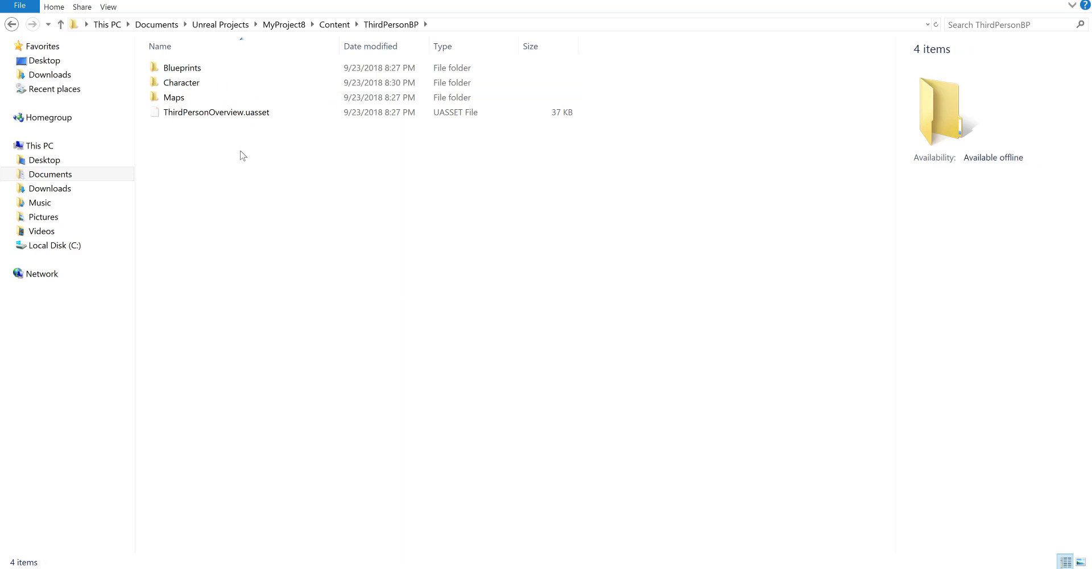
{"action": "double_click", "coordinate": [176, 82]}
- Create a Mixamo folder inside Character and paste the SuperBoo FBX into it
{"action": "right_click", "coordinate": [192, 126]}
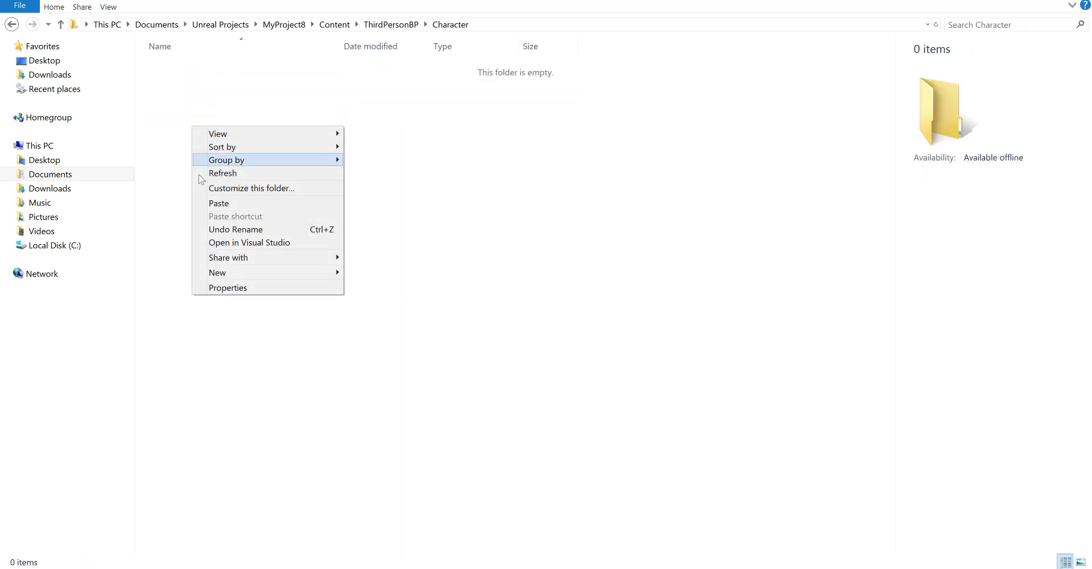
{"action": "left_click", "coordinate": [173, 203]}
{"action": "right_click", "coordinate": [174, 199]}
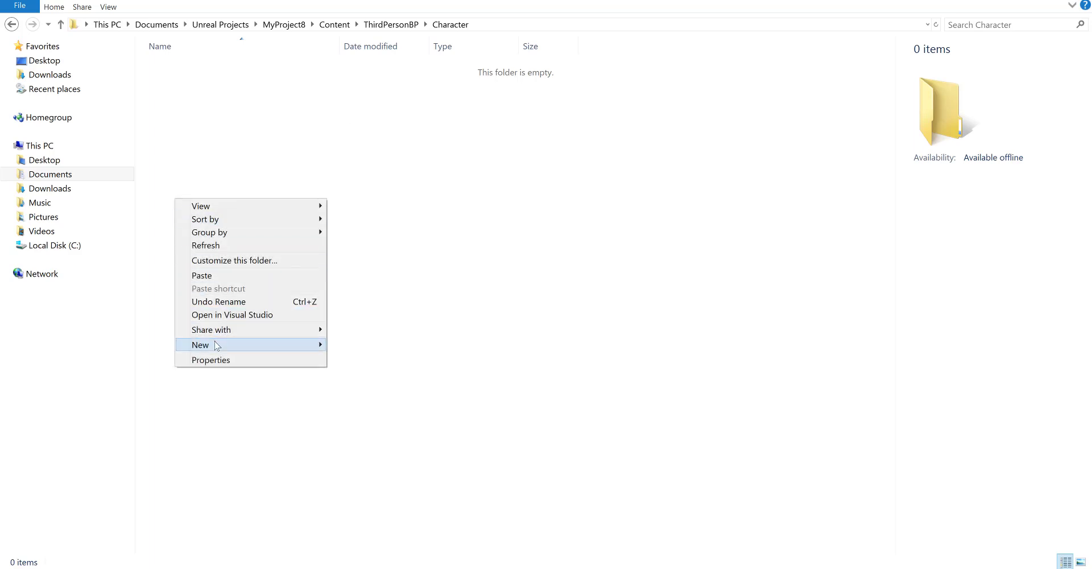
{"action": "mouse_move", "coordinate": [217, 344]}
{"action": "left_click", "coordinate": [358, 345]}
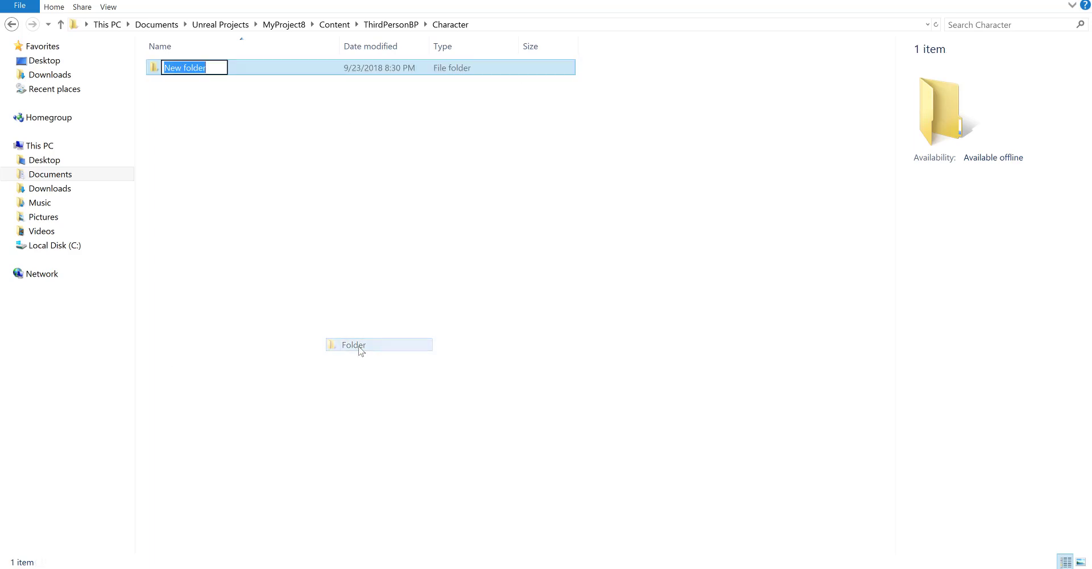
{"action": "type", "text": "Mixamo"}
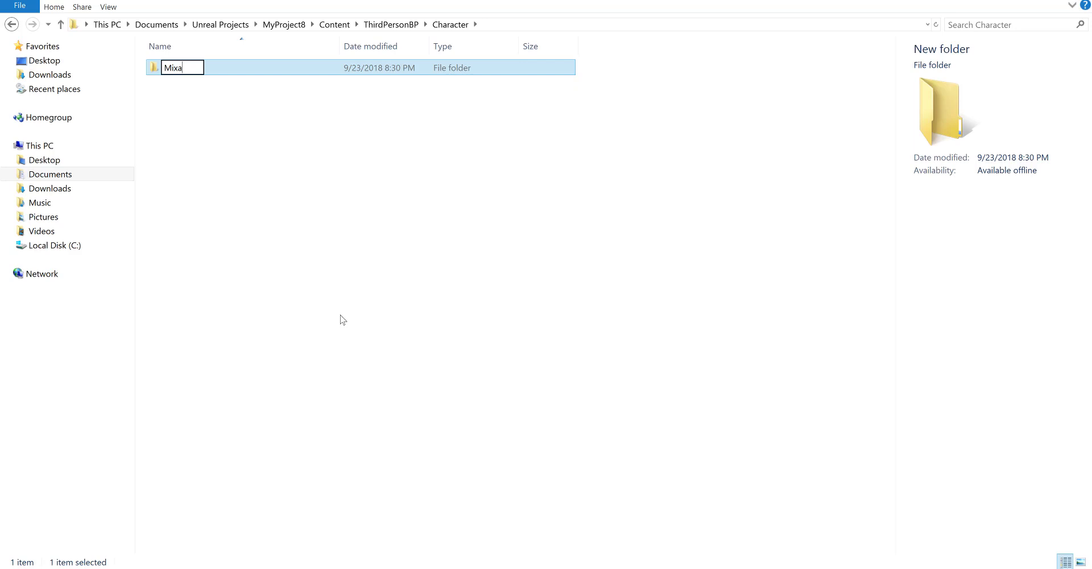
{"action": "left_click", "coordinate": [289, 216]}
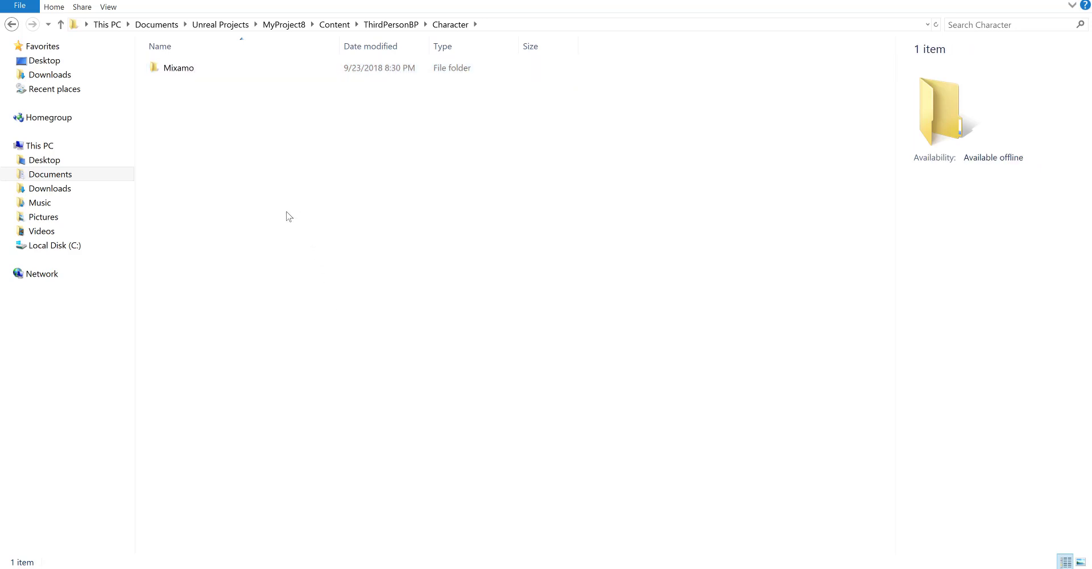
{"action": "double_click", "coordinate": [180, 78]}
{"action": "right_click", "coordinate": [197, 108]}
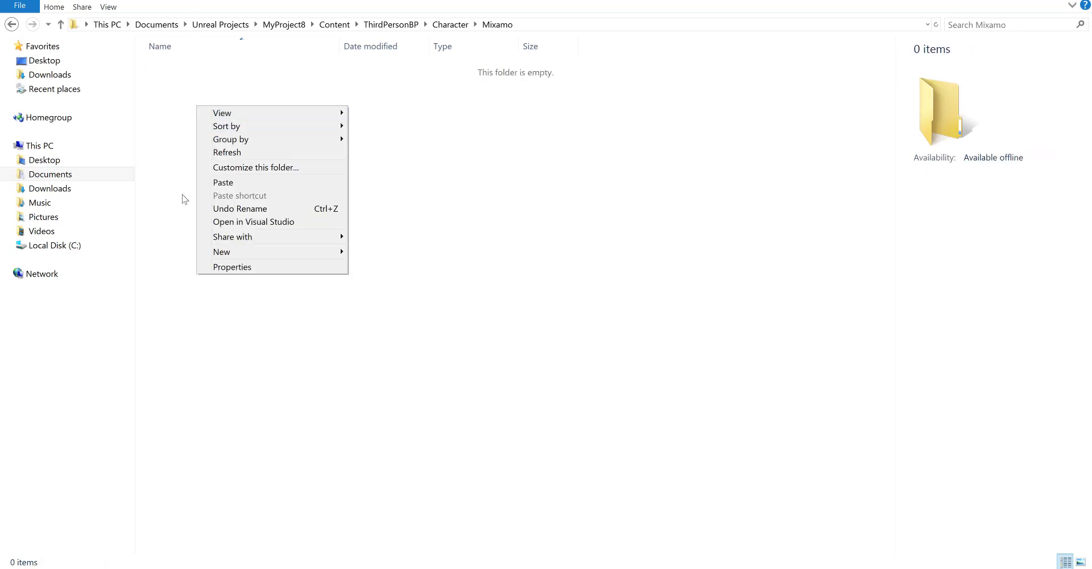
{"action": "left_click", "coordinate": [211, 183]}
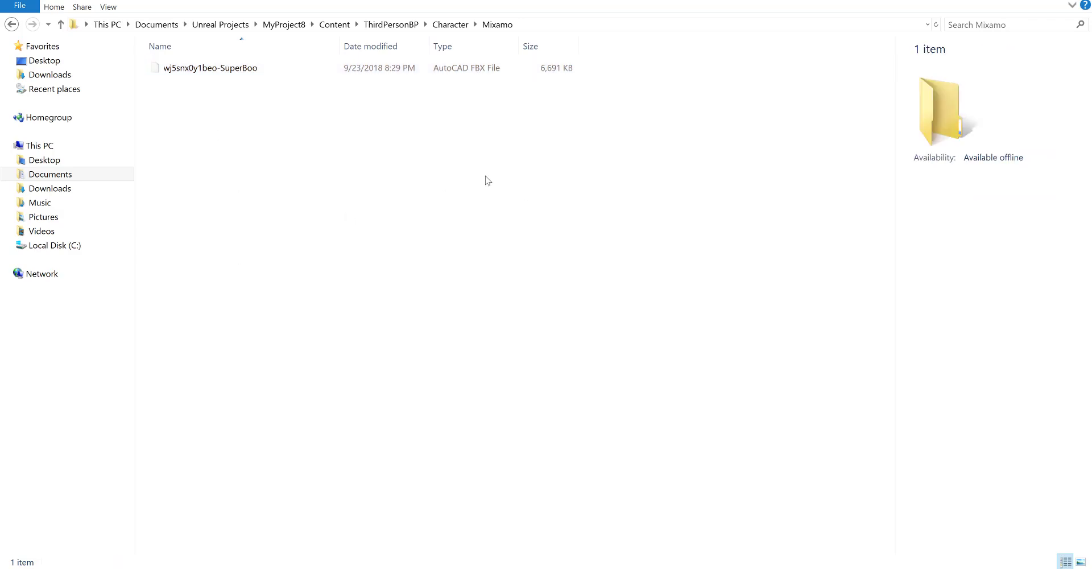
- In Unreal, import the newly detected SuperBoo FBX with Import All
{"action": "key", "text": "alt+Tab"}
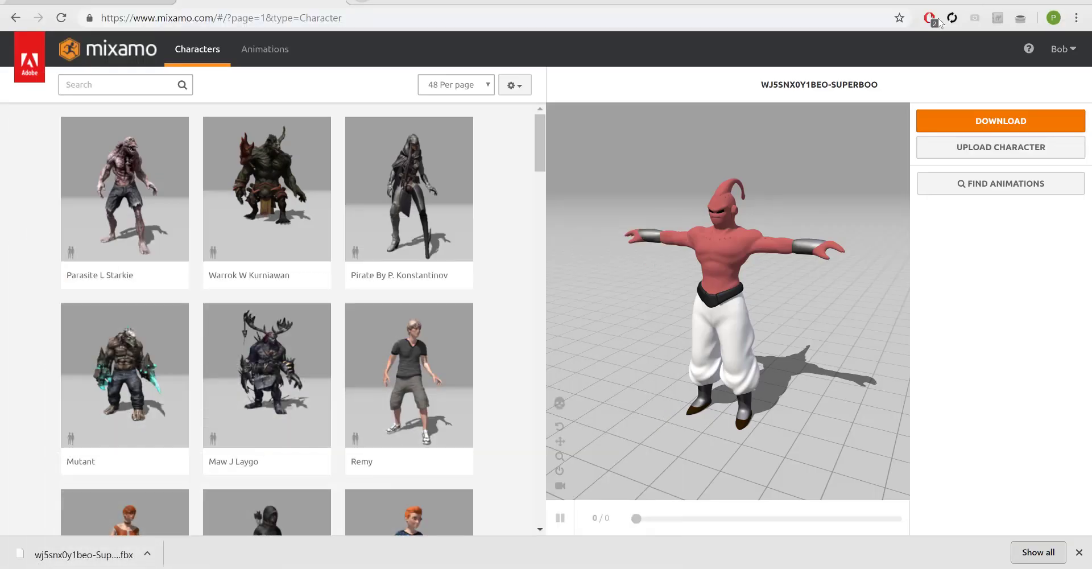
{"action": "key", "text": "alt+Tab"}
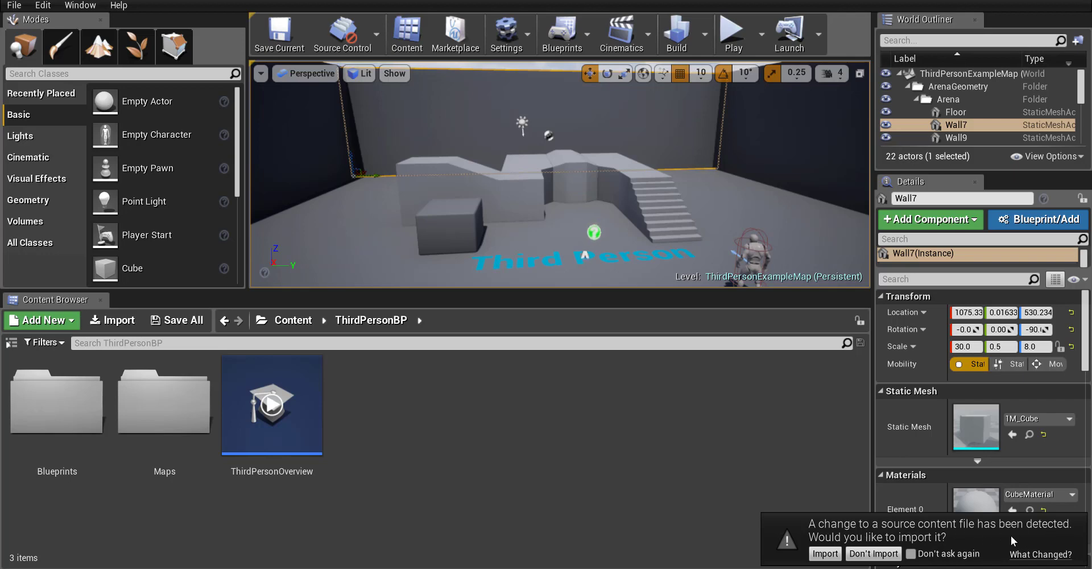
{"action": "left_click", "coordinate": [825, 554]}
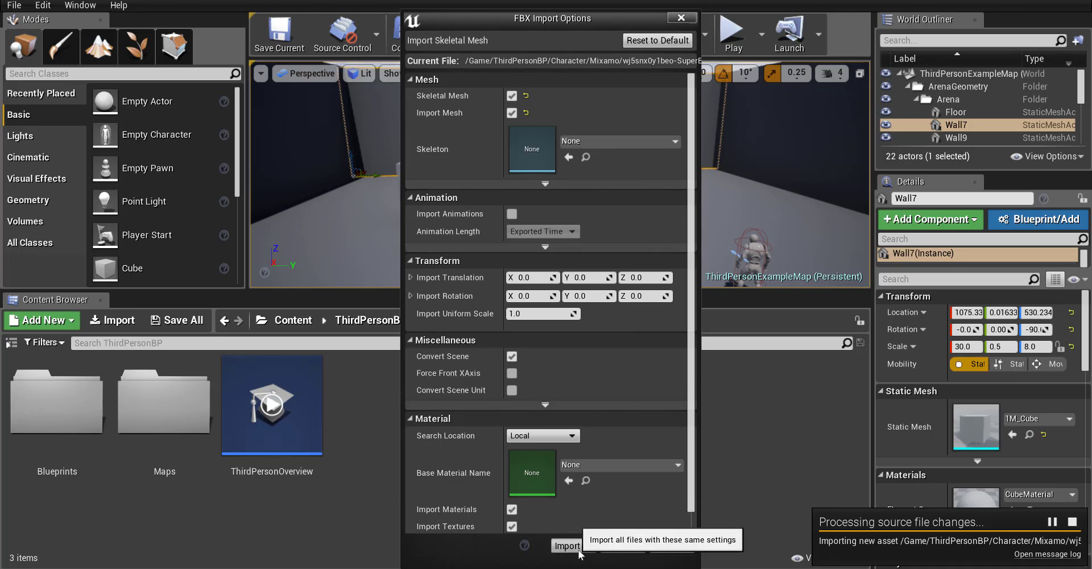
{"action": "left_click", "coordinate": [573, 545]}
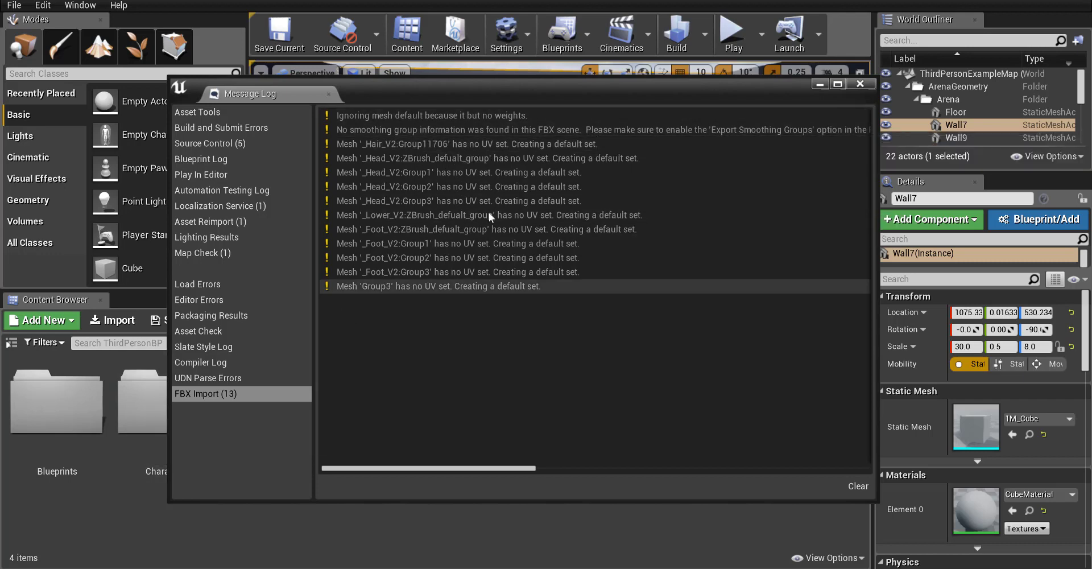
- Close the Message Log and browse the imported SuperBoo materials and meshes in Character/Mixamo
{"action": "left_click", "coordinate": [861, 85]}
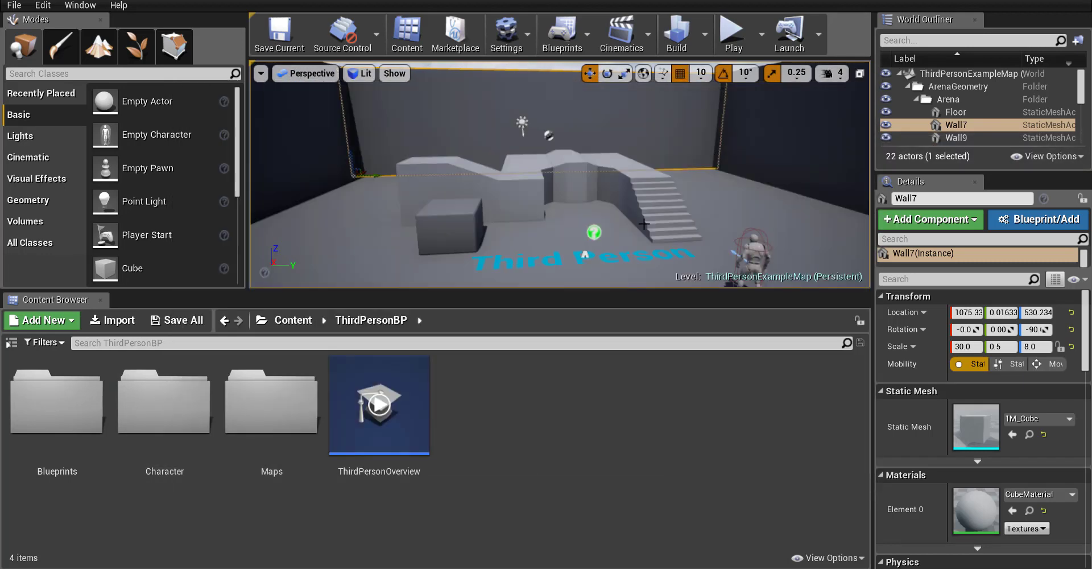
{"action": "double_click", "coordinate": [162, 401]}
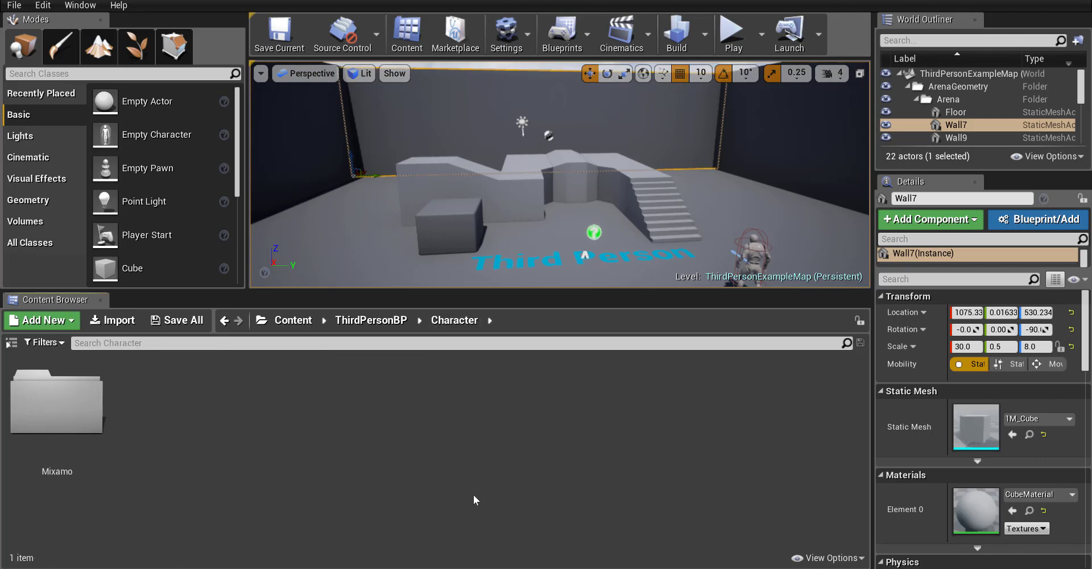
{"action": "double_click", "coordinate": [85, 409]}
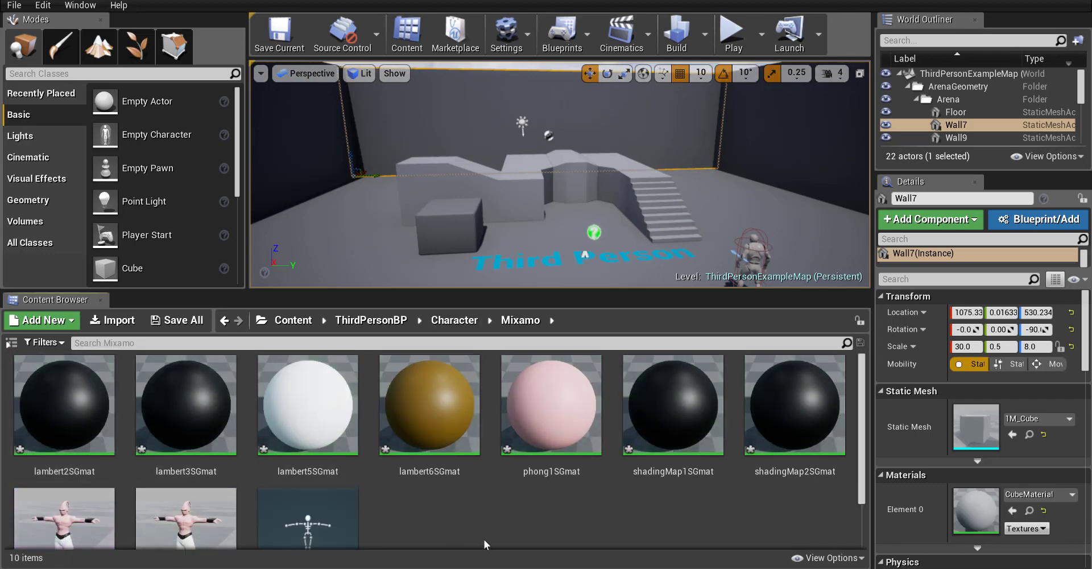
{"action": "scroll", "coordinate": [483, 538], "scroll_direction": "down", "scroll_amount": 3}
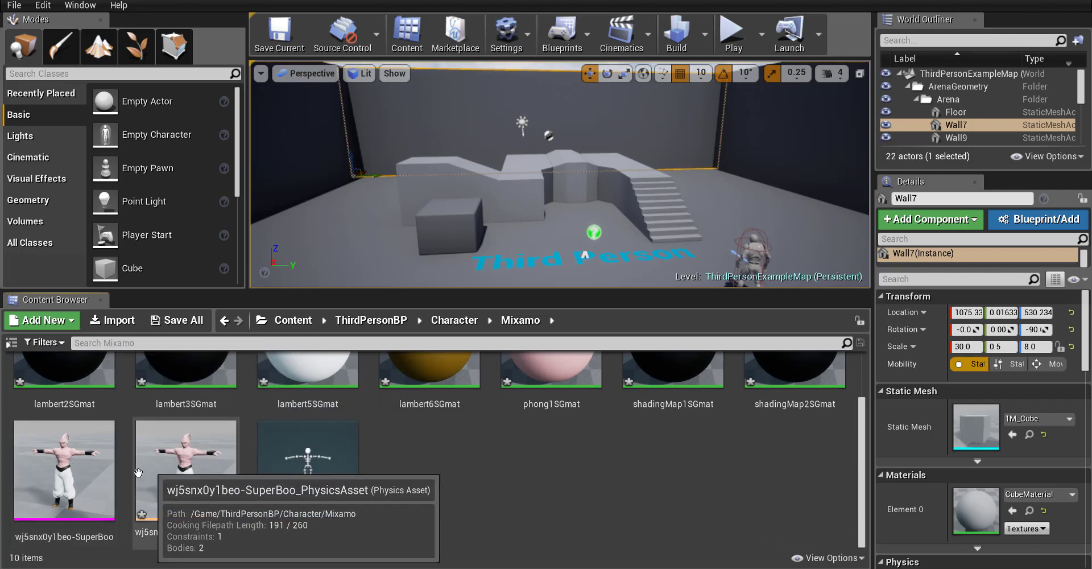
{"action": "scroll", "coordinate": [369, 456], "scroll_direction": "up", "scroll_amount": 3}
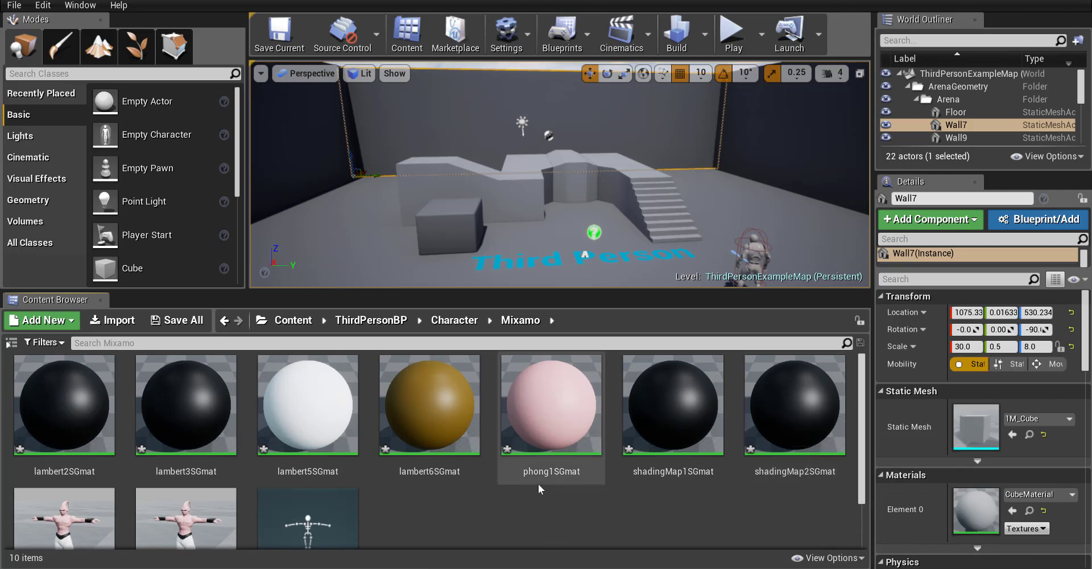
{"action": "mouse_move", "coordinate": [538, 483]}
{"action": "scroll", "coordinate": [511, 501], "scroll_direction": "down", "scroll_amount": 3}
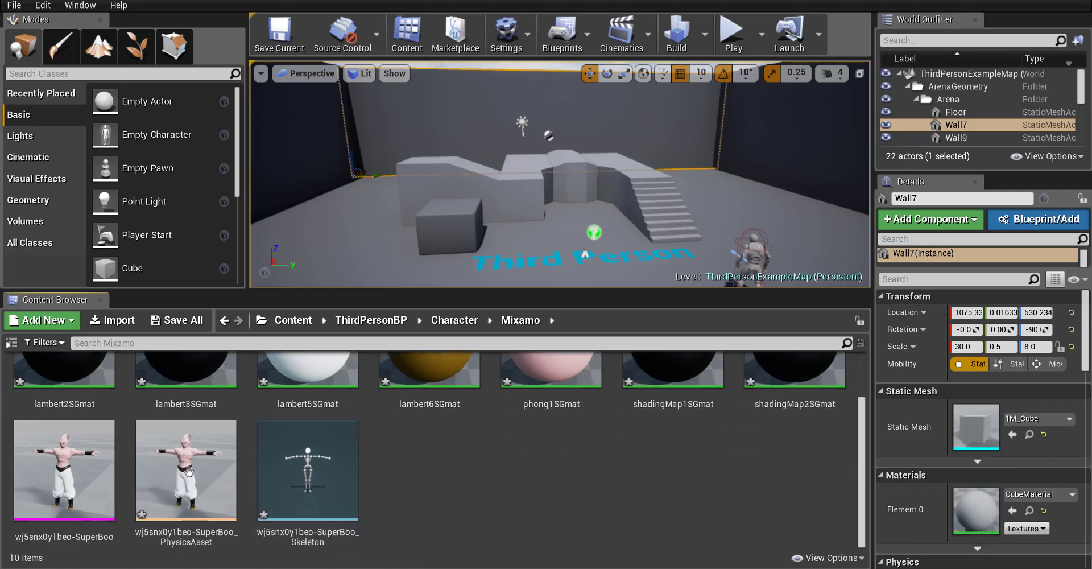
{"action": "mouse_move", "coordinate": [65, 502]}
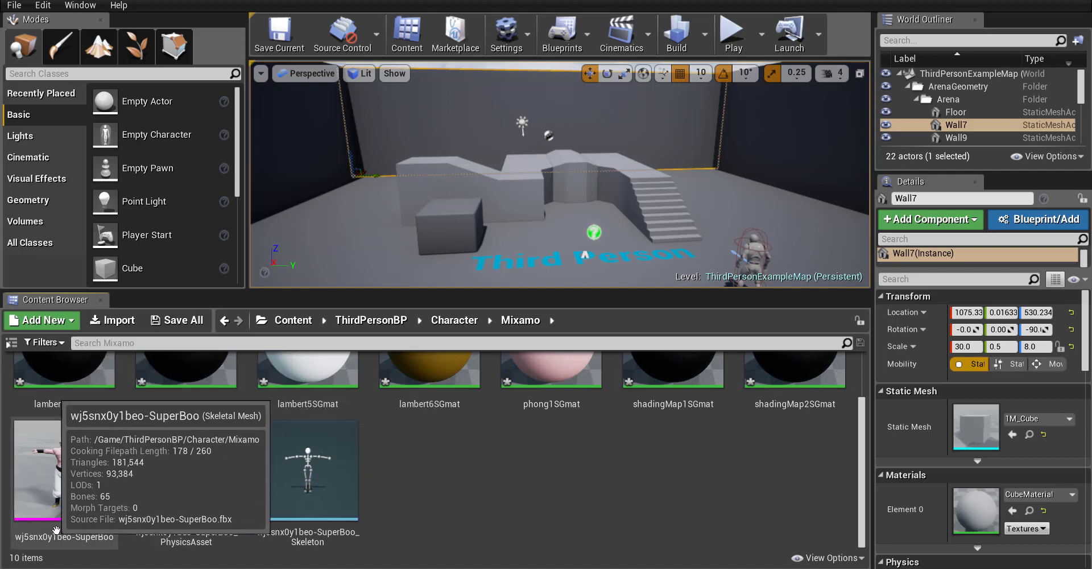
{"action": "left_click_drag", "start_coordinate": [49, 460], "coordinate": [87, 523]}
- Open the SuperBoo skeletal mesh, zoom around, and frame the whole character
{"action": "double_click", "coordinate": [85, 521]}
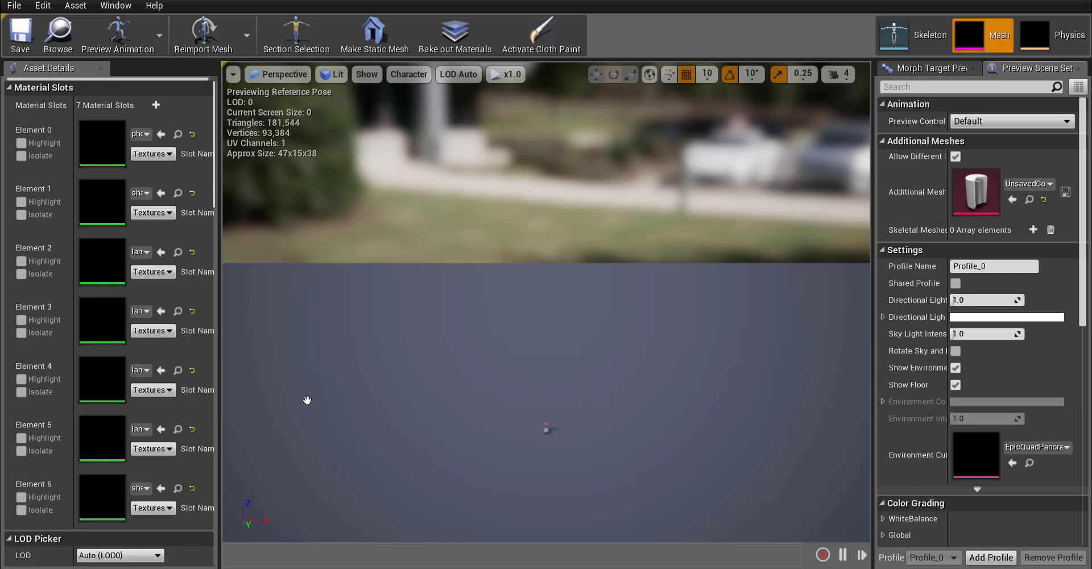
{"action": "scroll", "coordinate": [520, 389], "scroll_direction": "down", "scroll_amount": 10}
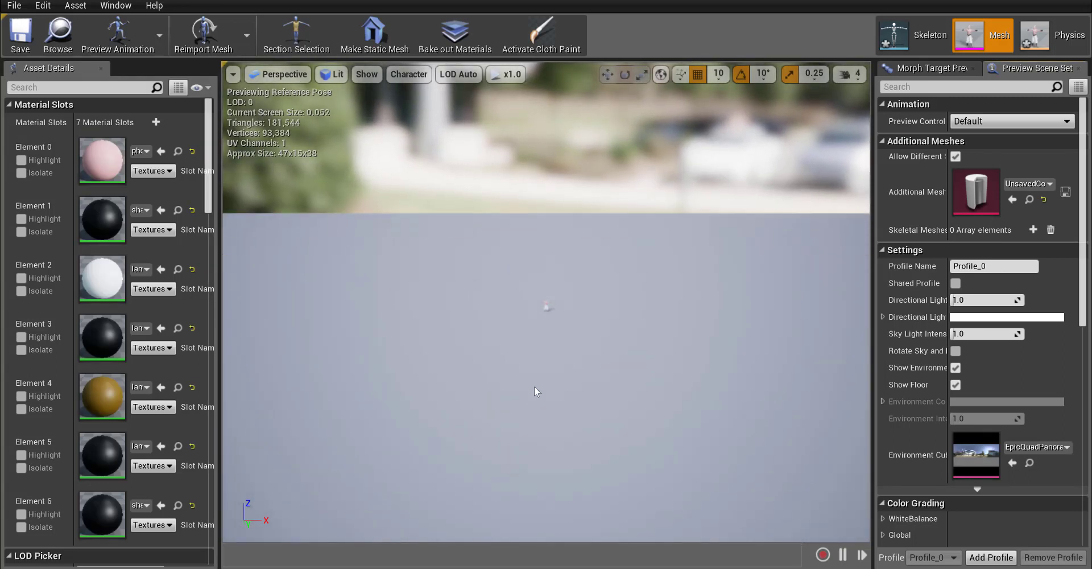
{"action": "scroll", "coordinate": [537, 386], "scroll_direction": "up", "scroll_amount": 6}
{"action": "scroll", "coordinate": [537, 386], "scroll_direction": "down", "scroll_amount": 5}
{"action": "scroll", "coordinate": [537, 385], "scroll_direction": "up", "scroll_amount": 5}
{"action": "scroll", "coordinate": [537, 386], "scroll_direction": "down", "scroll_amount": 5}
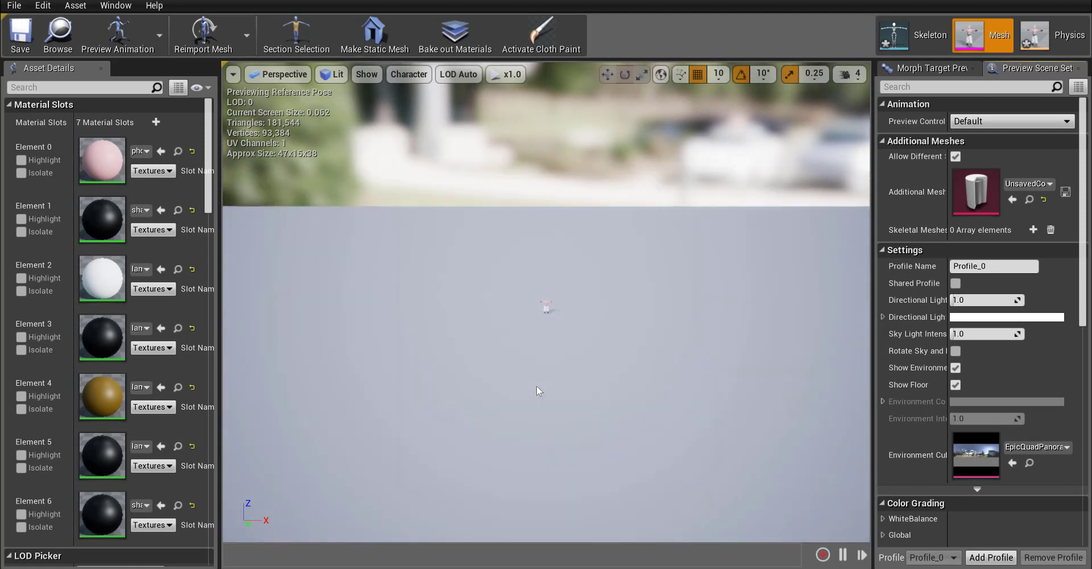
{"action": "key", "text": "f"}
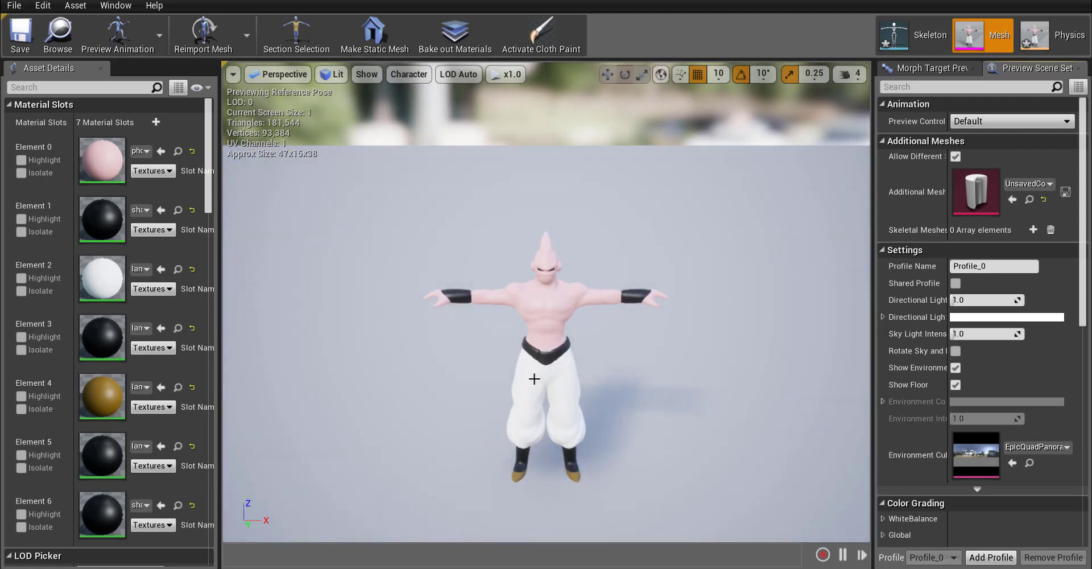
- Inspect the SuperBoo PhysicsAsset, then reopen the mesh and select the pelvis and upper-body bones
{"action": "key", "text": "alt+Tab"}
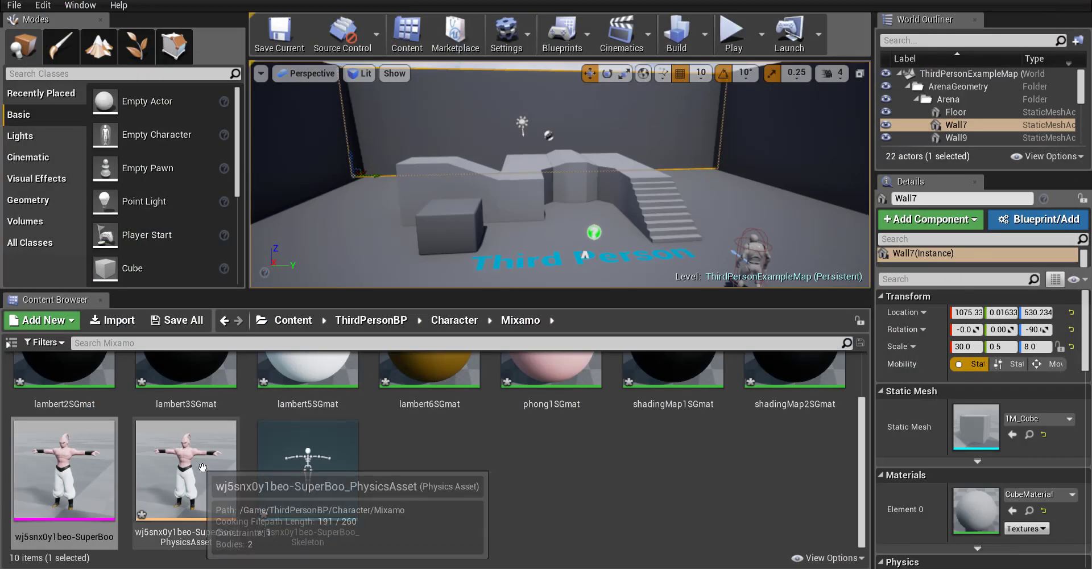
{"action": "double_click", "coordinate": [219, 451]}
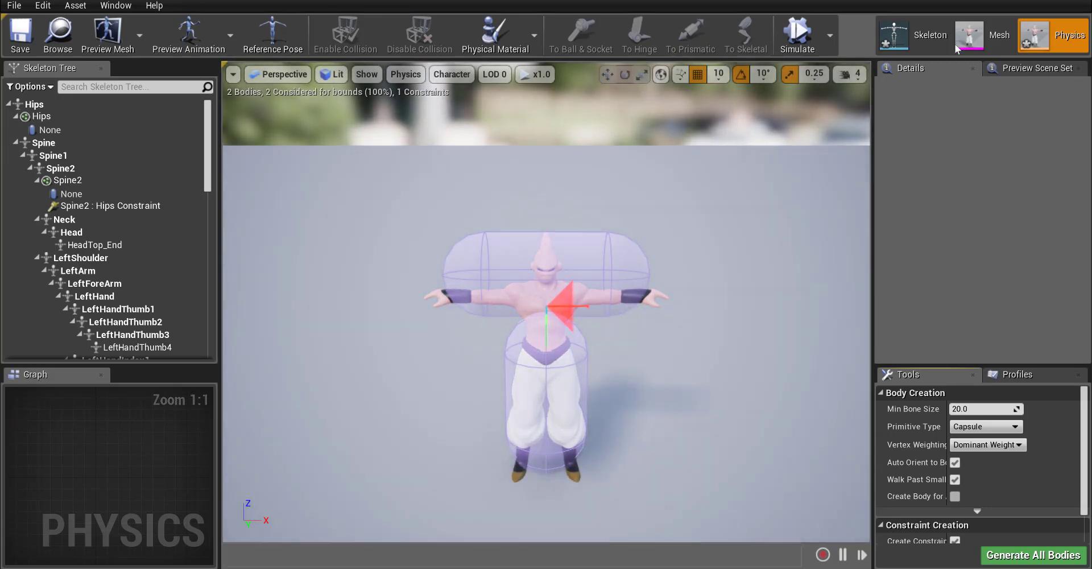
{"action": "key", "text": "alt+Tab"}
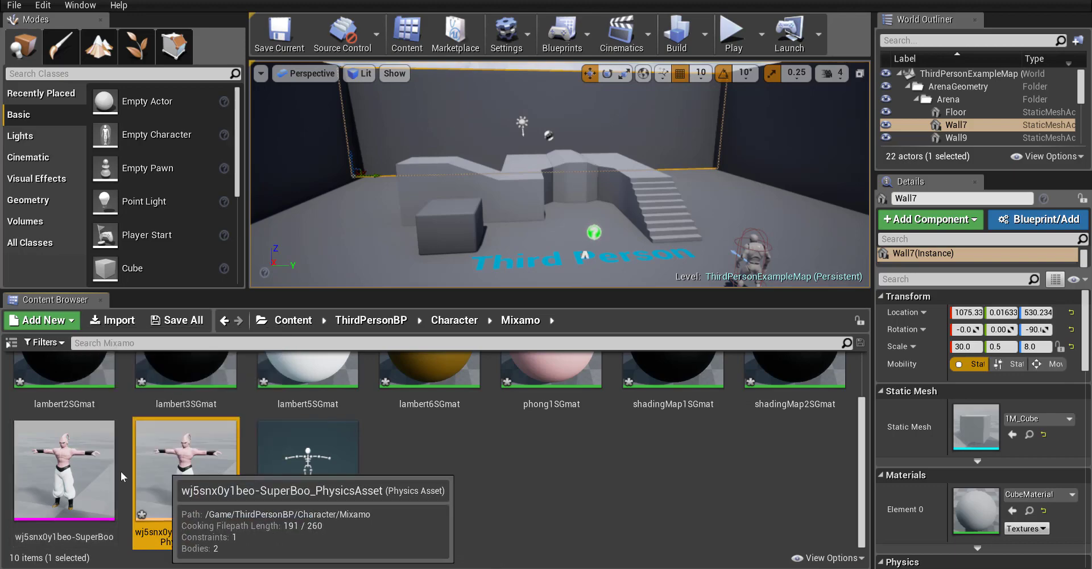
{"action": "double_click", "coordinate": [82, 472]}
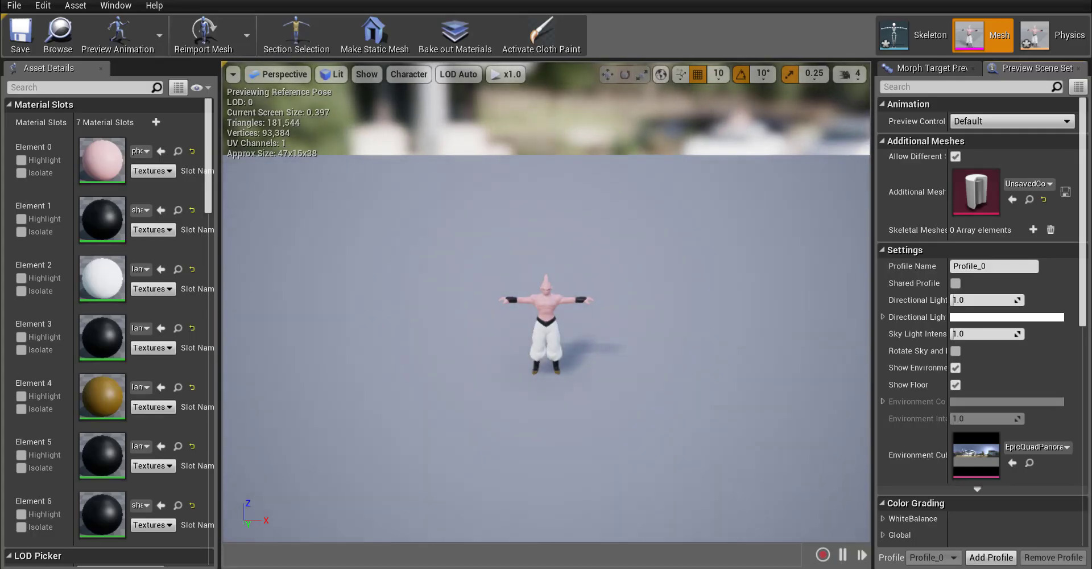
{"action": "left_click", "coordinate": [547, 349]}
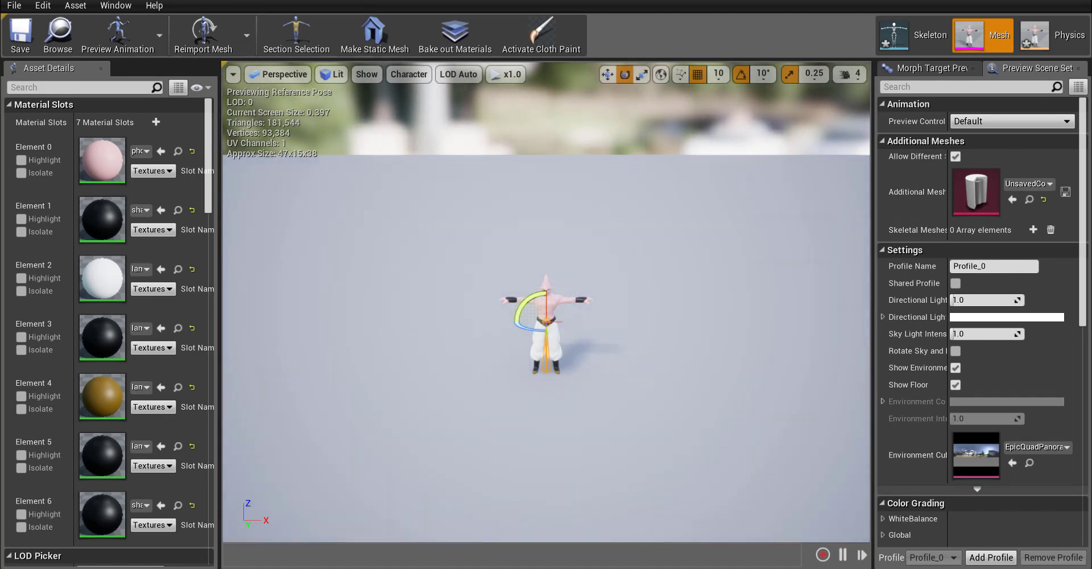
{"action": "left_click", "coordinate": [570, 300]}
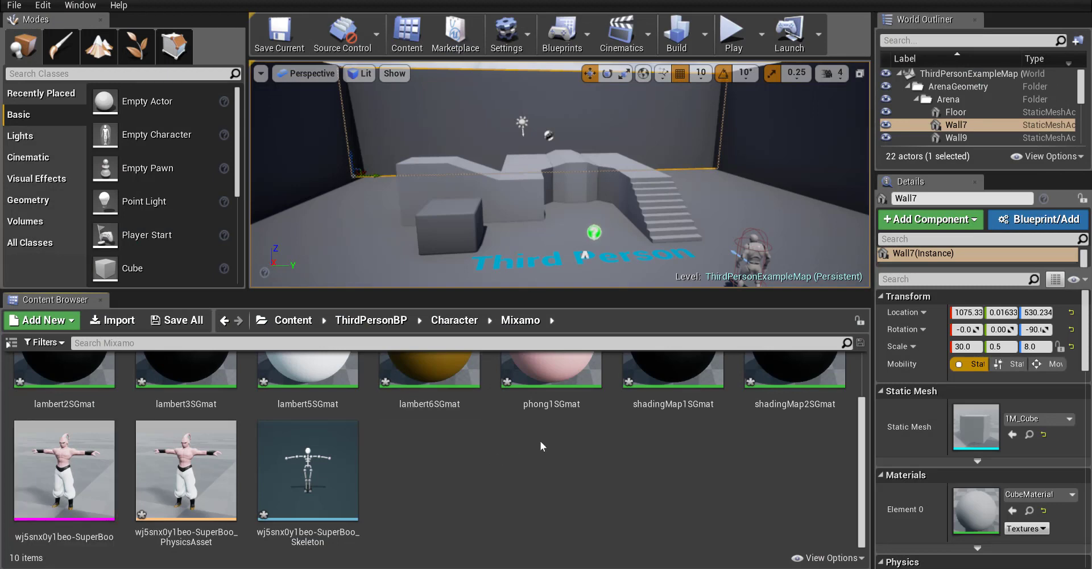
- Undock the Content Browser, move around the arena walls, and reselect the ThirdPersonCharacter
{"action": "left_click", "coordinate": [756, 245]}
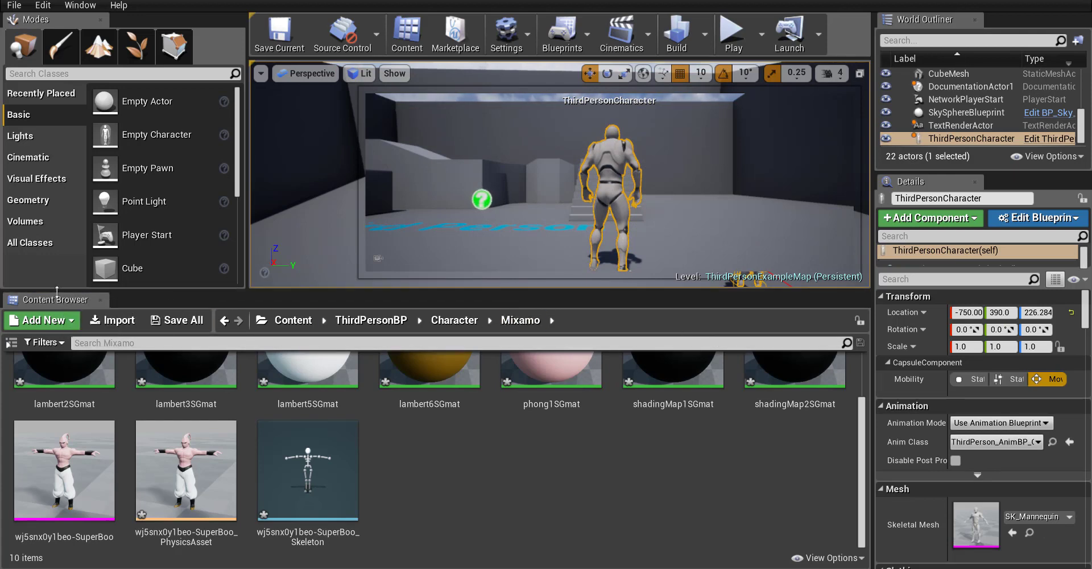
{"action": "left_click_drag", "start_coordinate": [61, 301], "coordinate": [97, 373]}
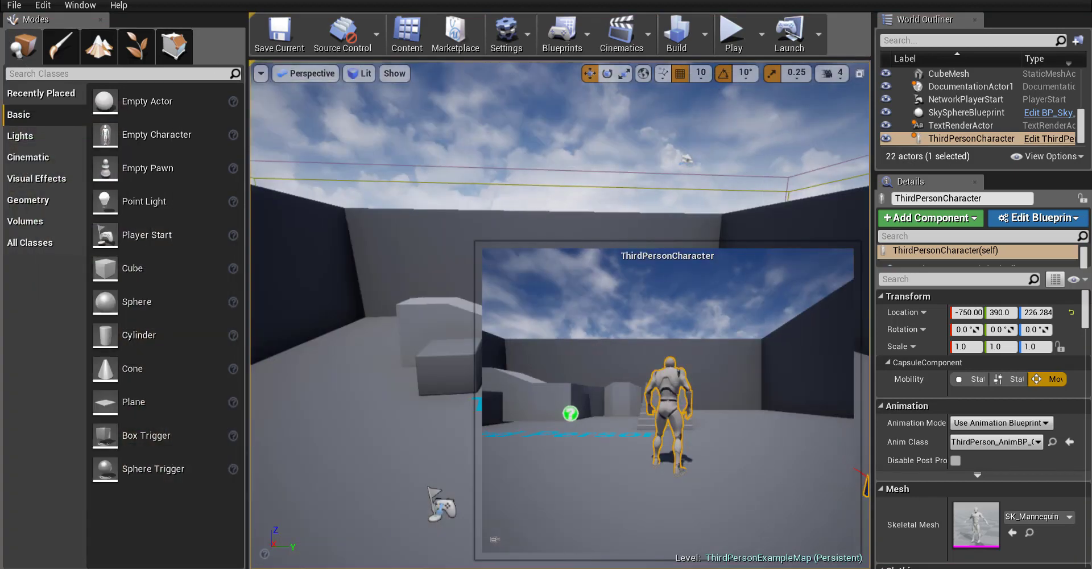
{"action": "left_click", "coordinate": [340, 294]}
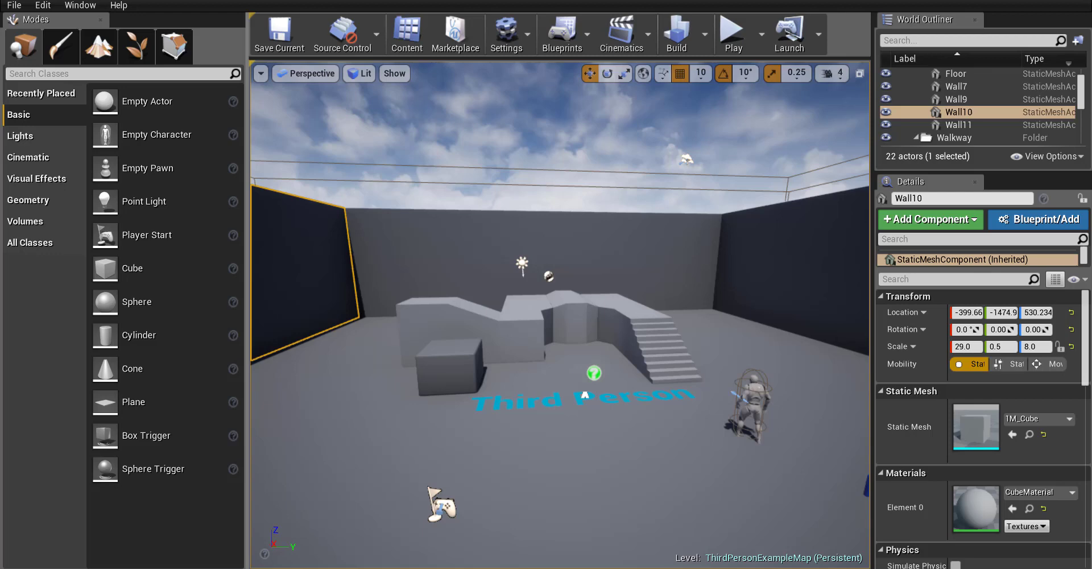
{"action": "left_click_drag", "start_coordinate": [340, 295], "coordinate": [245, 339]}
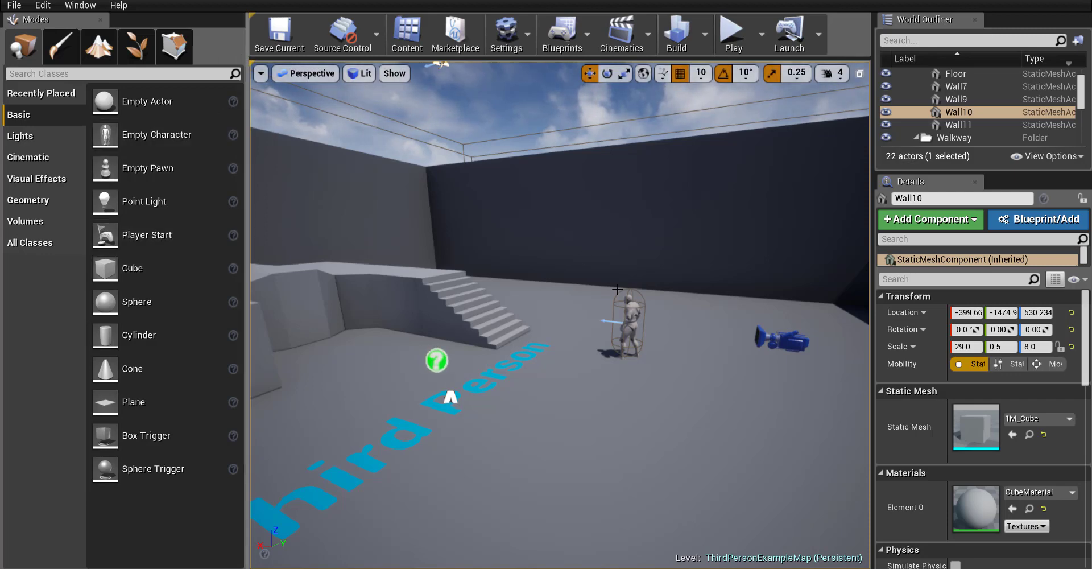
{"action": "left_click", "coordinate": [656, 239]}
{"action": "middle_click_drag", "start_coordinate": [656, 307], "coordinate": [552, 309]}
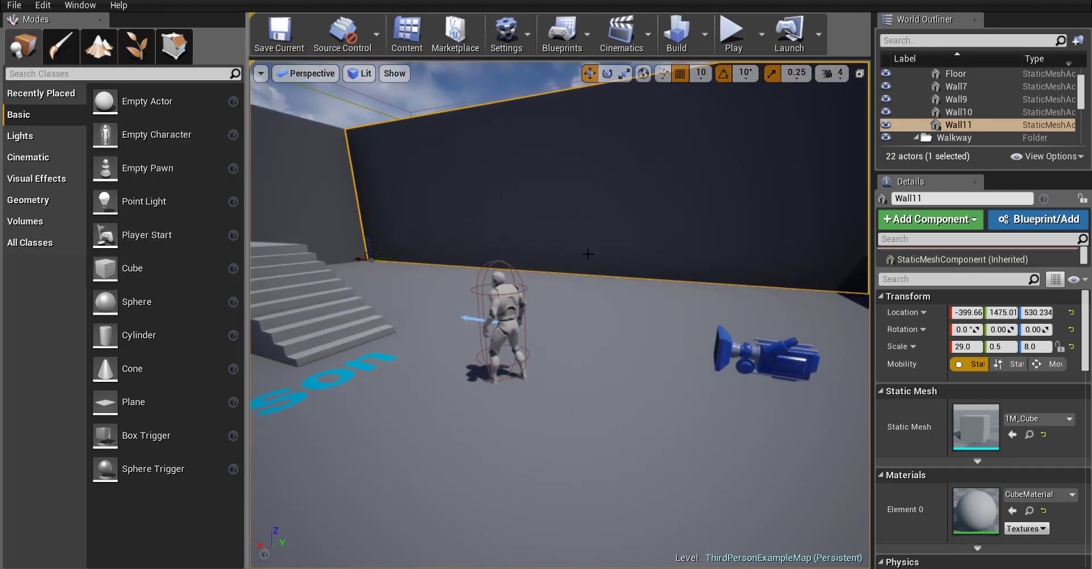
{"action": "left_click", "coordinate": [521, 299]}
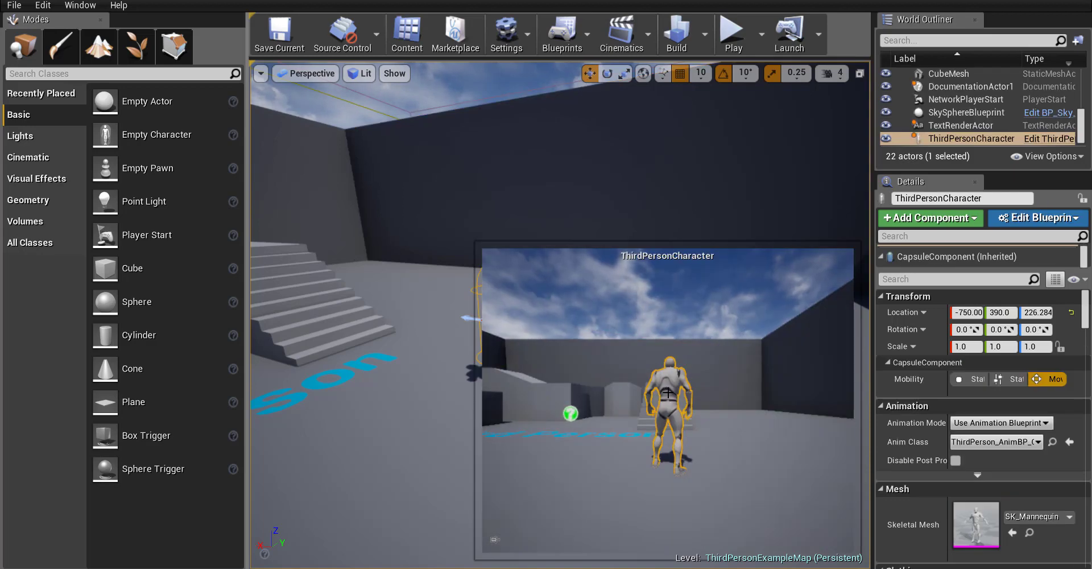
- Open the ThirdPersonCharacter blueprint editor to its 3D viewport
{"action": "left_click", "coordinate": [1048, 220]}
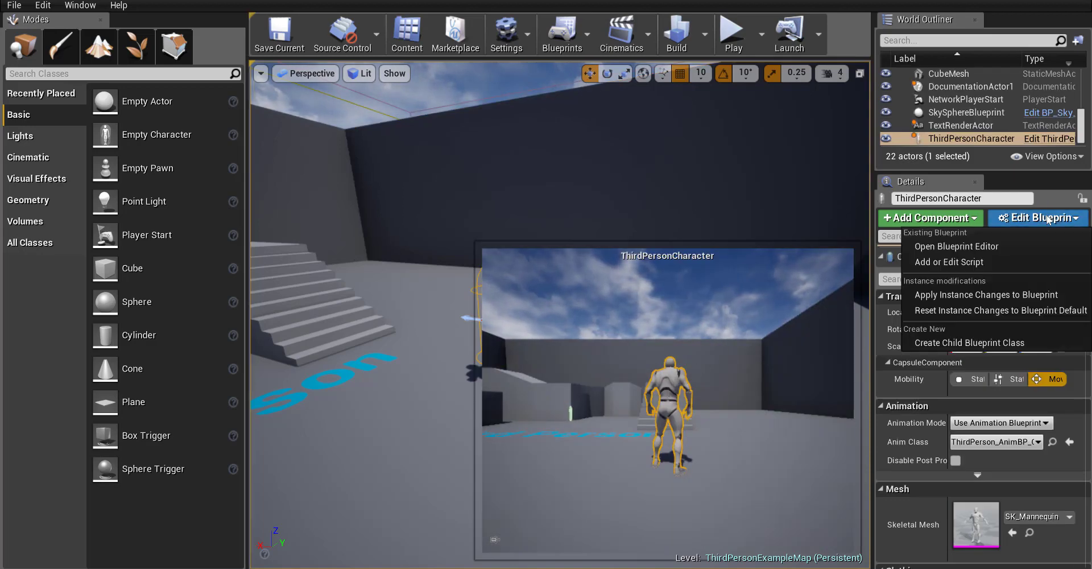
{"action": "left_click", "coordinate": [977, 249]}
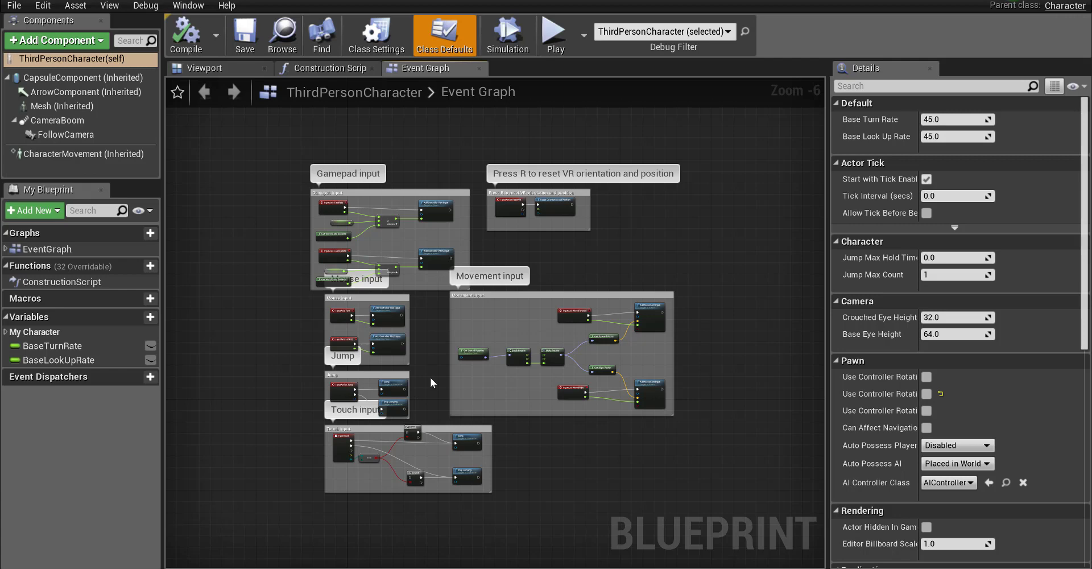
{"action": "left_click", "coordinate": [230, 72]}
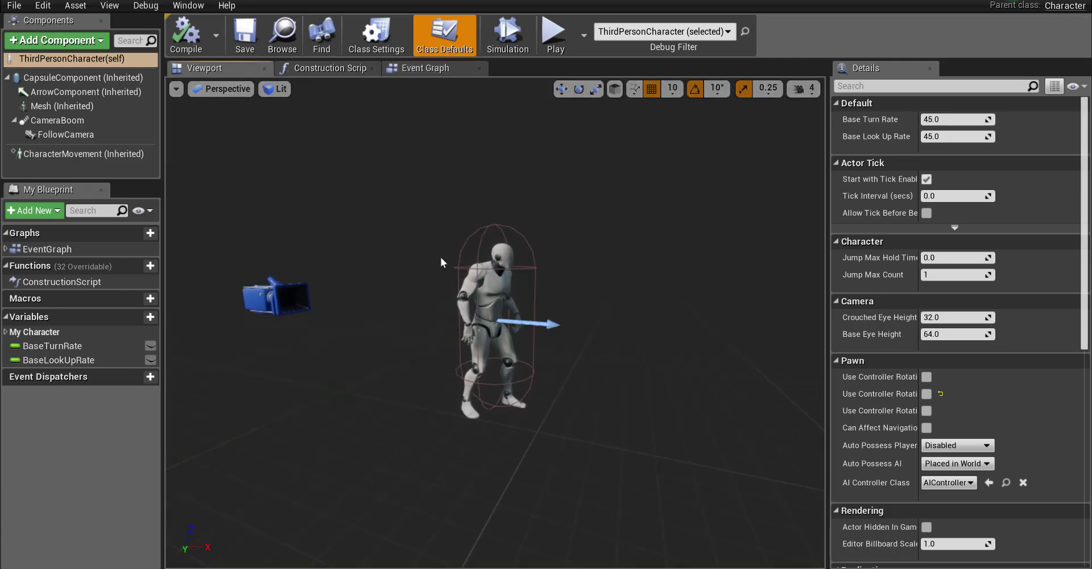
- Select Mesh (Inherited) and keep its Animation Mode on Use Animation Blueprint
{"action": "left_click", "coordinate": [50, 108]}
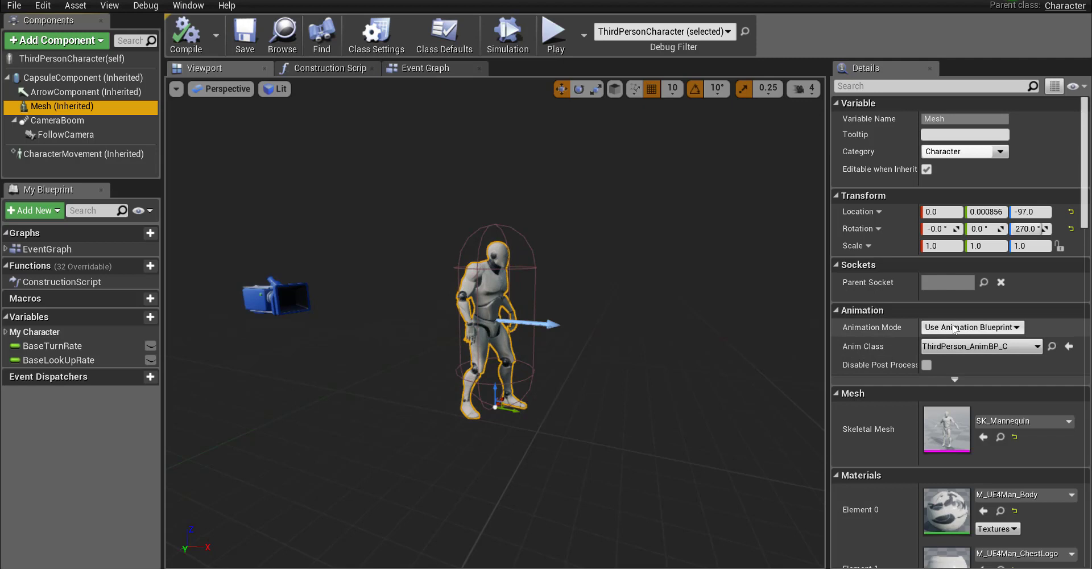
{"action": "left_click", "coordinate": [988, 329]}
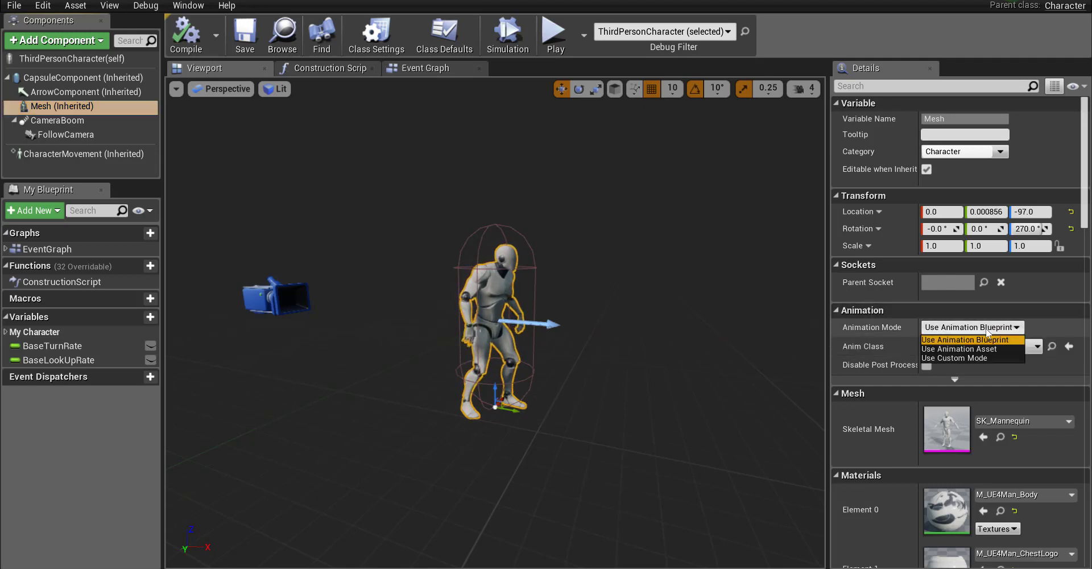
{"action": "left_click", "coordinate": [985, 329]}
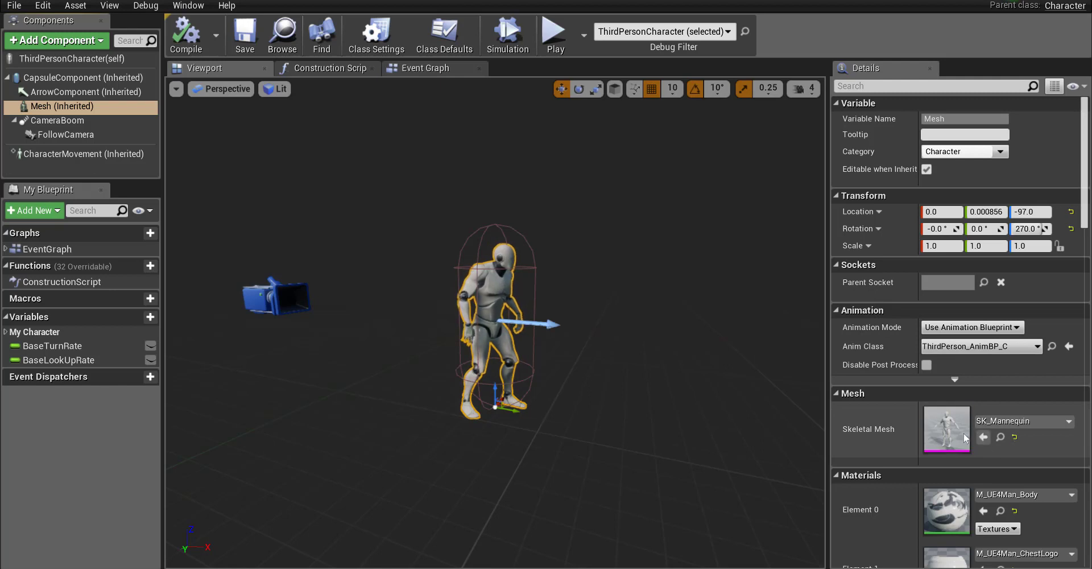
- Set the character's Skeletal Mesh to wj5snx0y1beo-SuperBoo
{"action": "left_click", "coordinate": [1064, 422]}
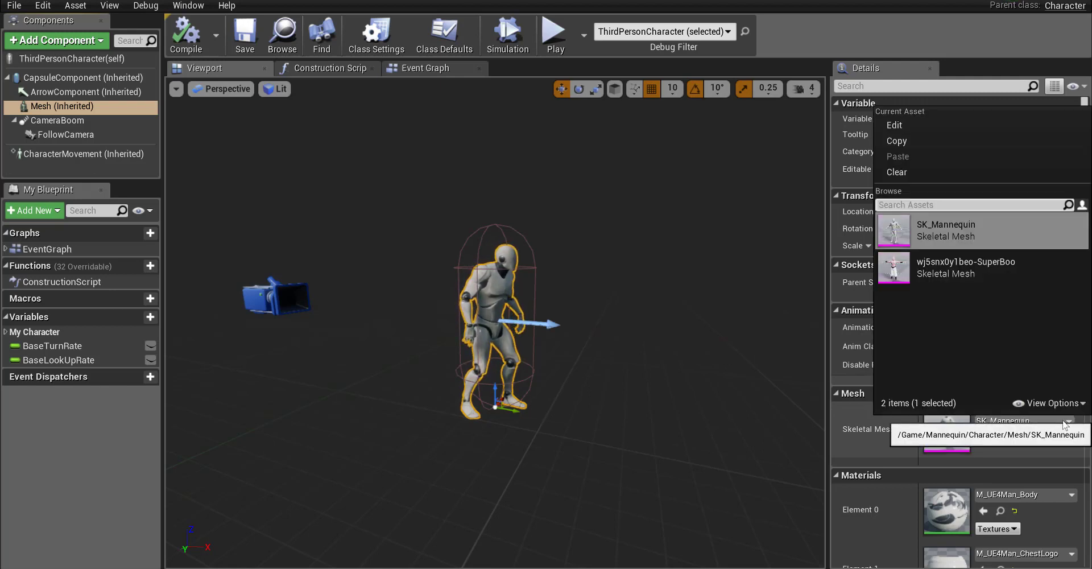
{"action": "left_click", "coordinate": [946, 274]}
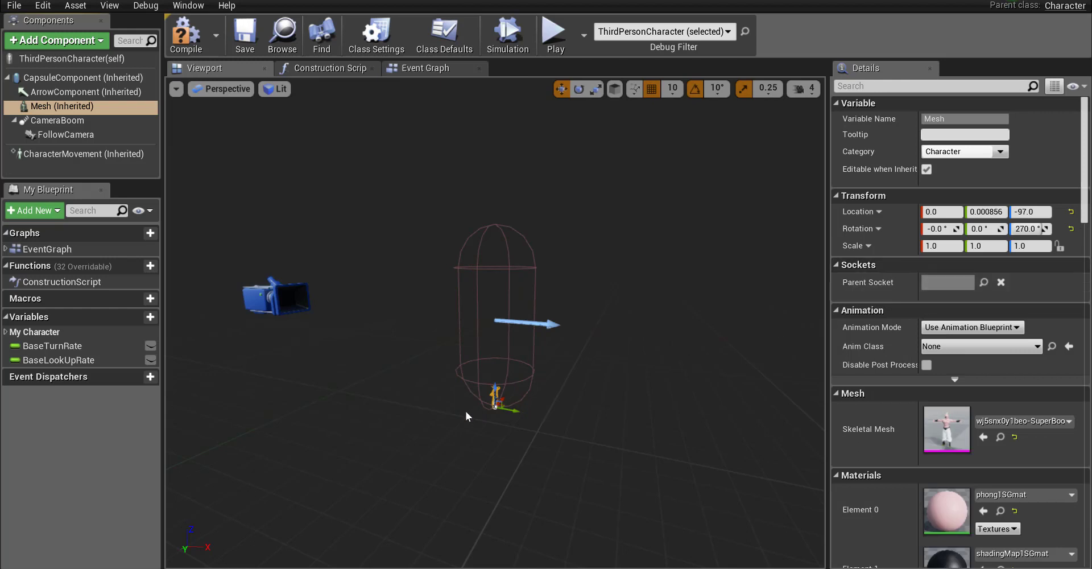
{"action": "scroll", "coordinate": [469, 427], "scroll_direction": "down", "scroll_amount": 3}
{"action": "scroll", "coordinate": [487, 444], "scroll_direction": "up", "scroll_amount": 2}
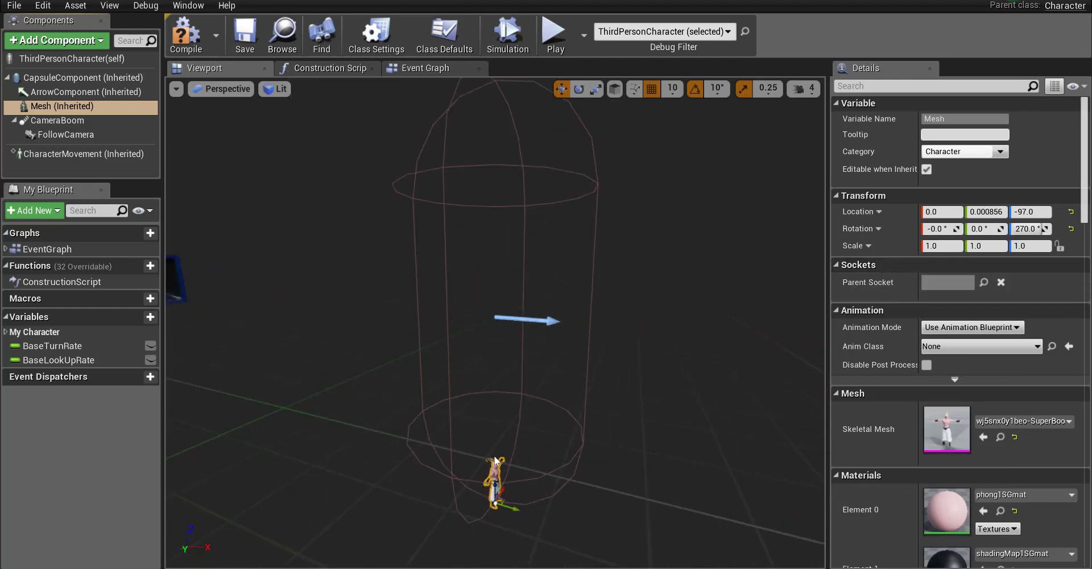
{"action": "scroll", "coordinate": [495, 475], "scroll_direction": "down", "scroll_amount": 2}
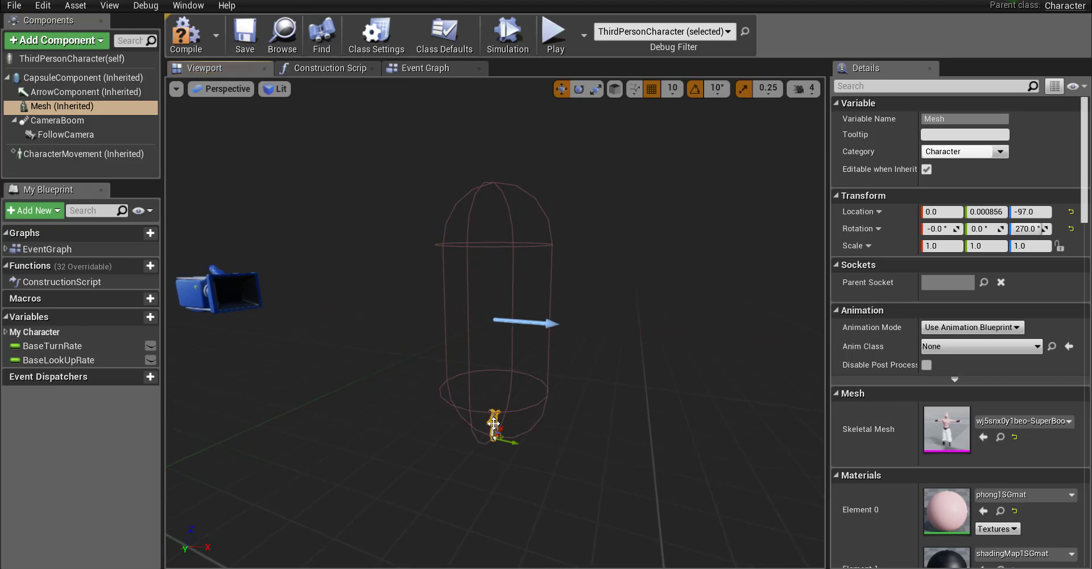
- Scale the SuperBoo mesh up to 8.0 and inspect its fit inside the capsule
{"action": "key", "text": "e"}
{"action": "key", "text": "r"}
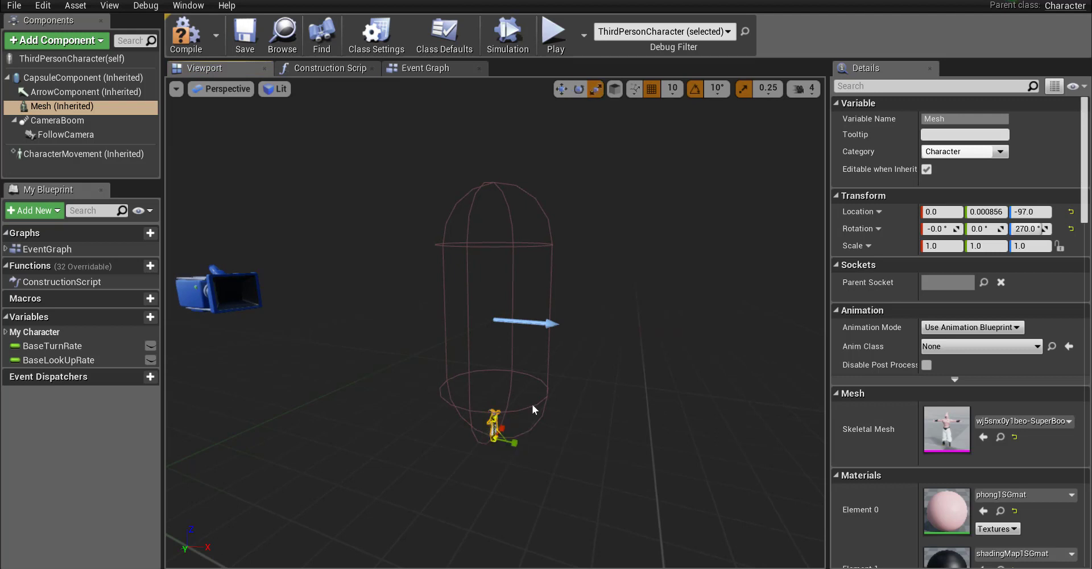
{"action": "left_click_drag", "start_coordinate": [495, 427], "coordinate": [529, 381]}
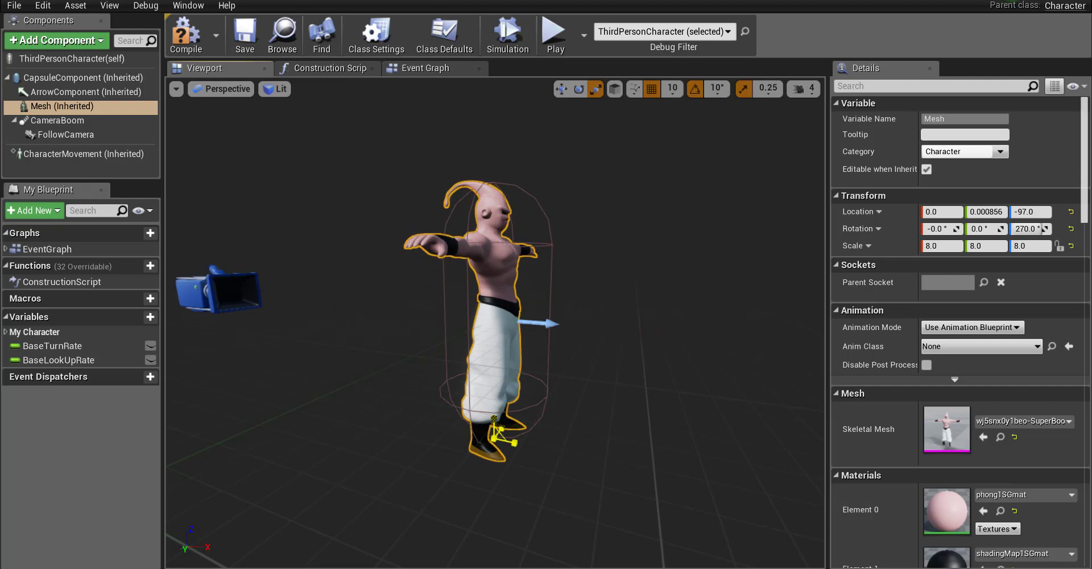
{"action": "left_click", "coordinate": [83, 78]}
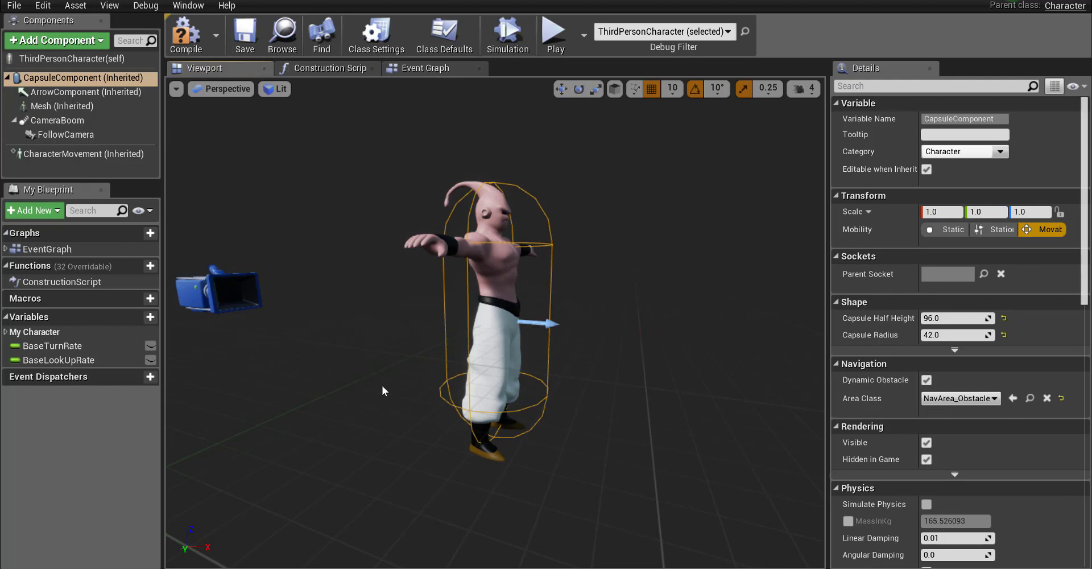
{"action": "left_click_drag", "start_coordinate": [382, 390], "coordinate": [352, 369]}
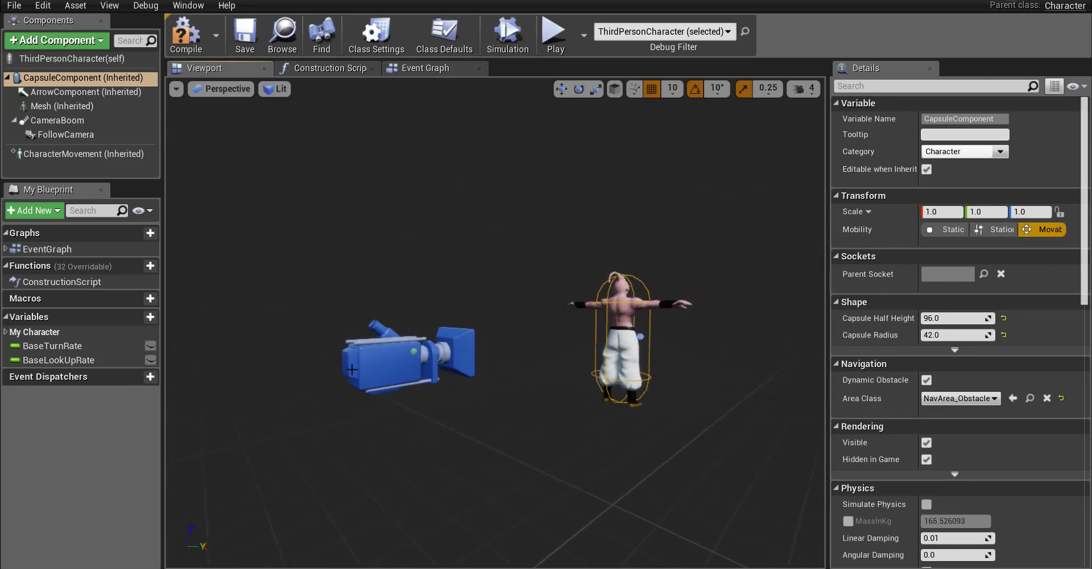
{"action": "left_click_drag", "start_coordinate": [519, 375], "coordinate": [586, 327]}
- Compile the blueprint, then play the level, walking the T-posed SuperBoo forward and left before stopping
{"action": "left_click", "coordinate": [187, 34]}
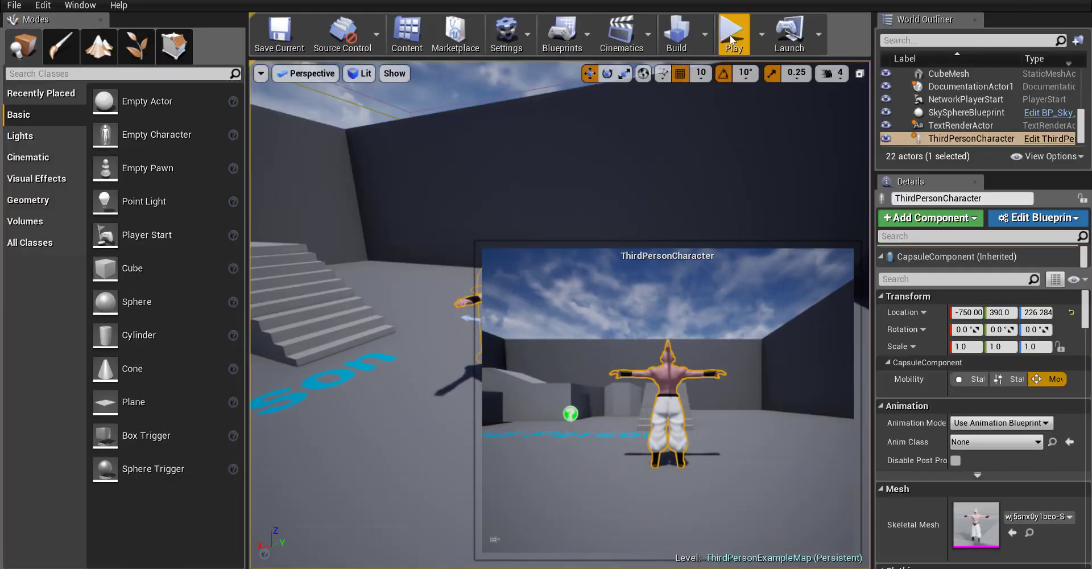
{"action": "left_click", "coordinate": [734, 35]}
{"action": "key", "text": "w"}
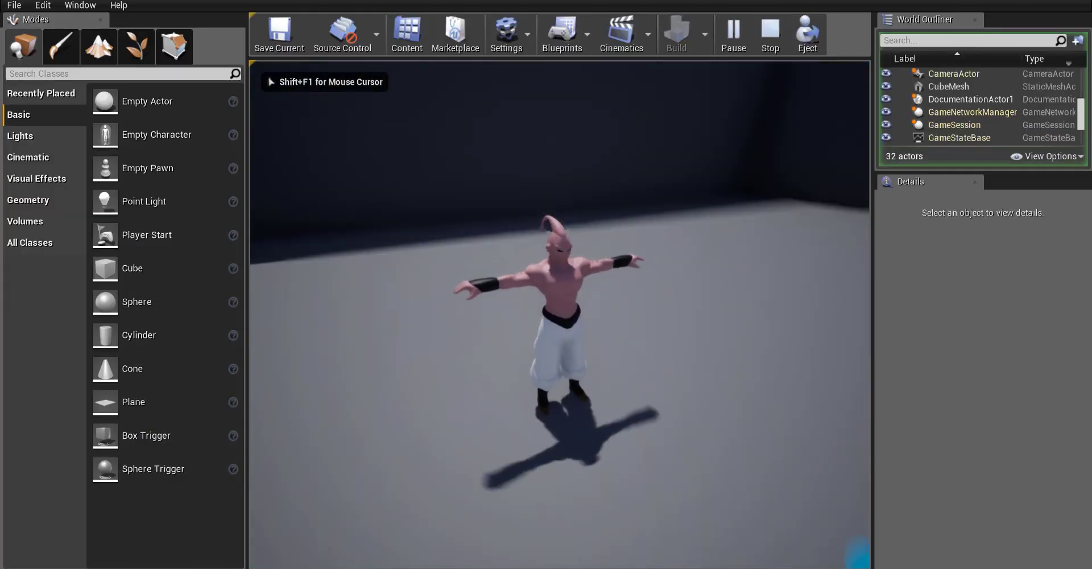
{"action": "key", "text": "a"}
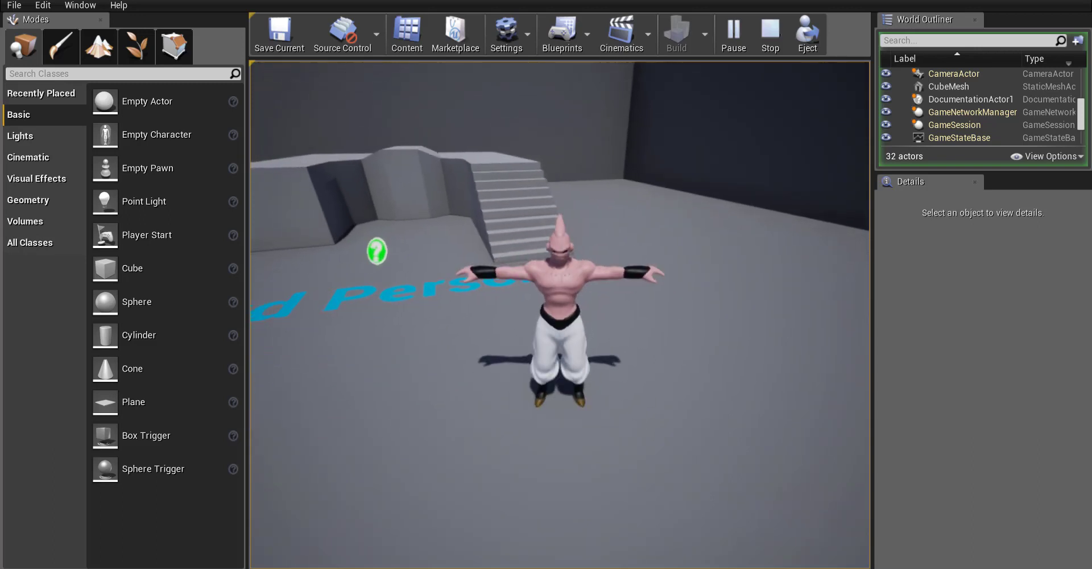
{"action": "key", "text": "w"}
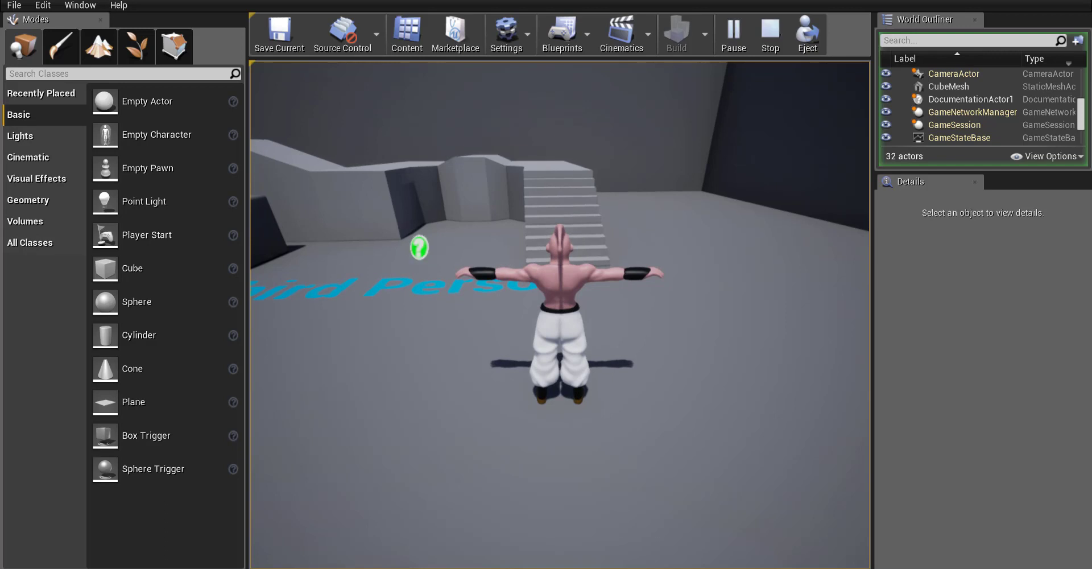
{"action": "key", "text": "Escape"}
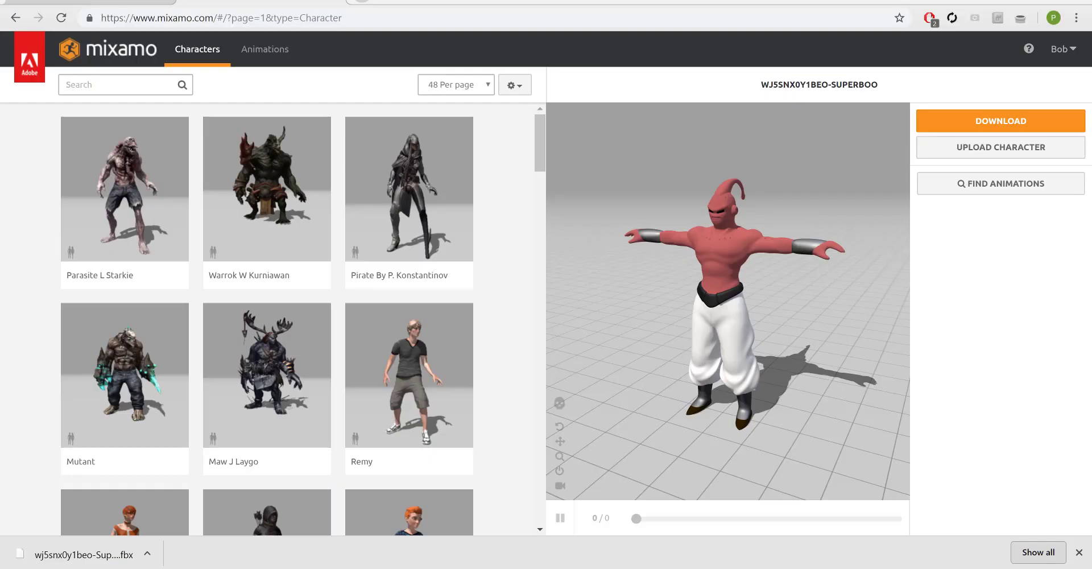
- Search Mixamo animations for 'idle' and preview an Idle animation on SuperBoo
{"action": "left_click", "coordinate": [107, 79]}
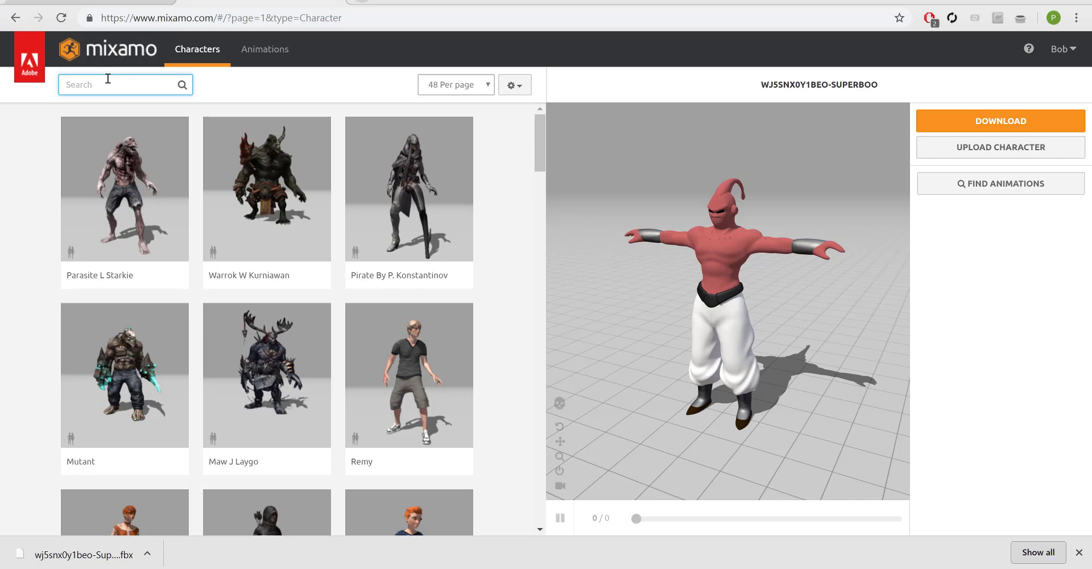
{"action": "left_click", "coordinate": [250, 50]}
{"action": "left_click", "coordinate": [144, 77]}
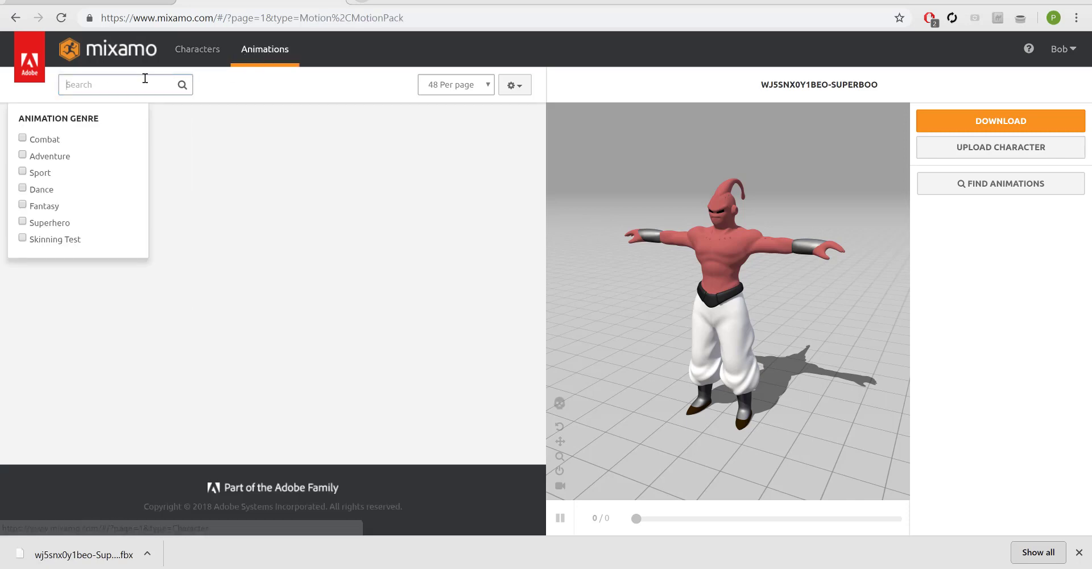
{"action": "type", "text": "idle"}
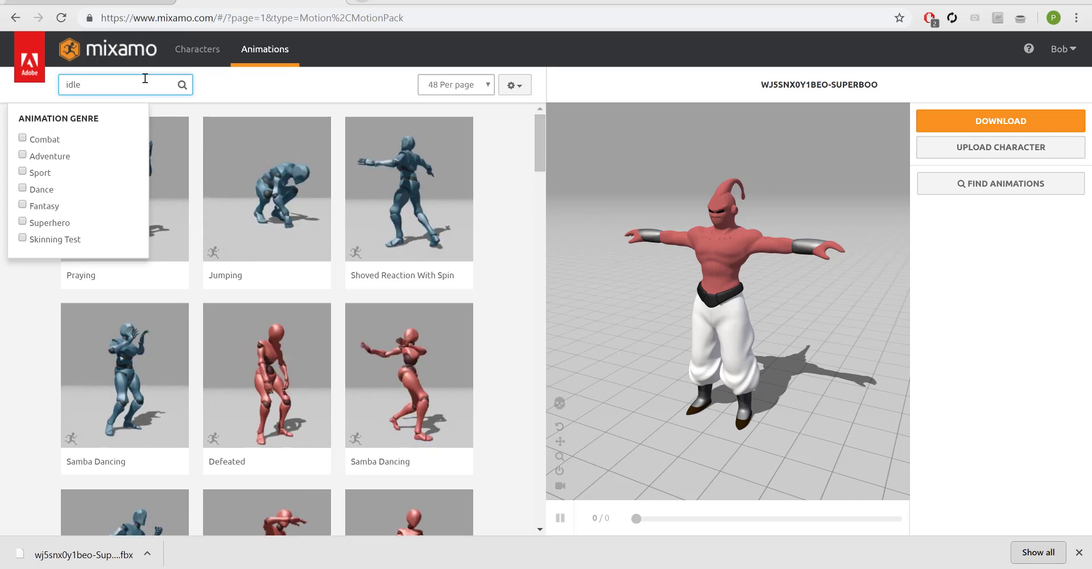
{"action": "key", "text": "Return"}
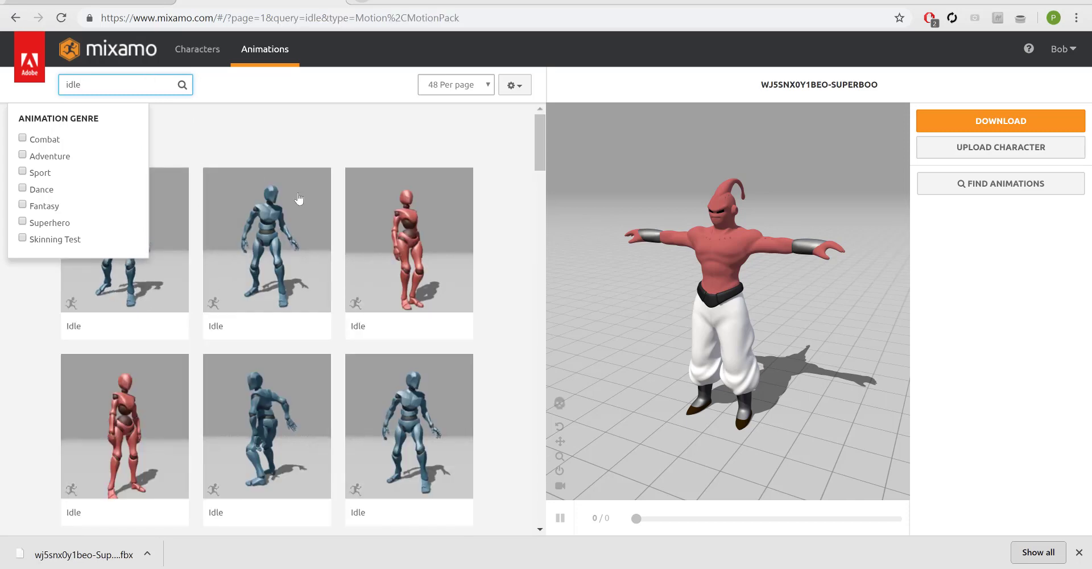
{"action": "left_click", "coordinate": [509, 227]}
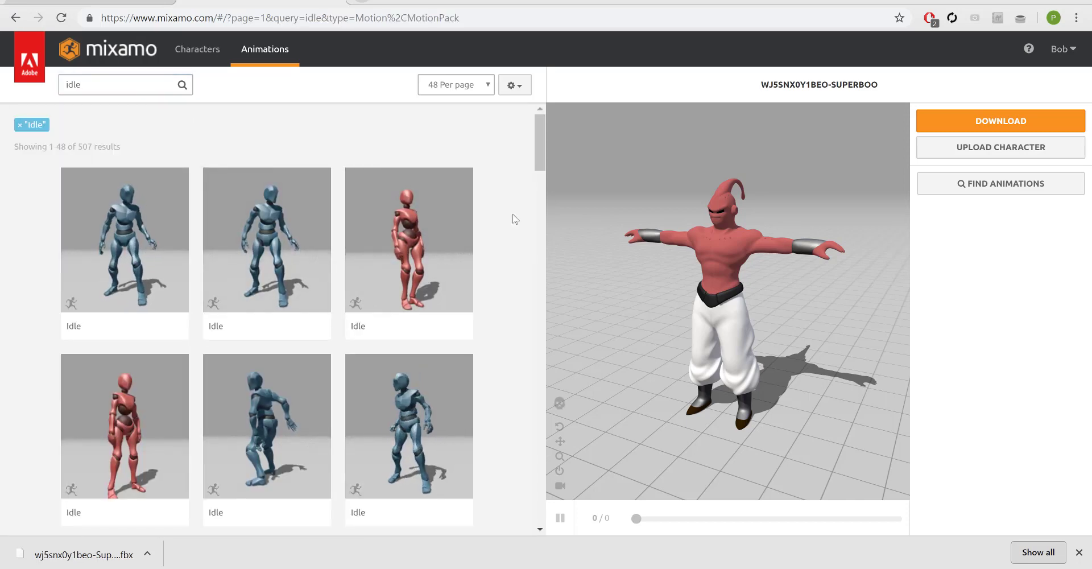
{"action": "left_click_drag", "start_coordinate": [539, 156], "coordinate": [537, 190]}
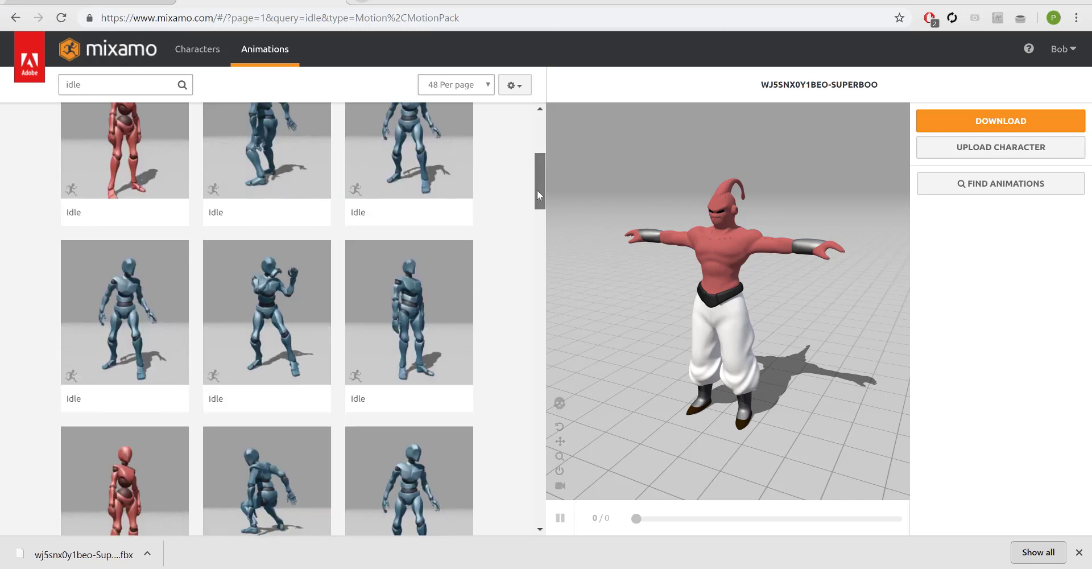
{"action": "left_click", "coordinate": [275, 310]}
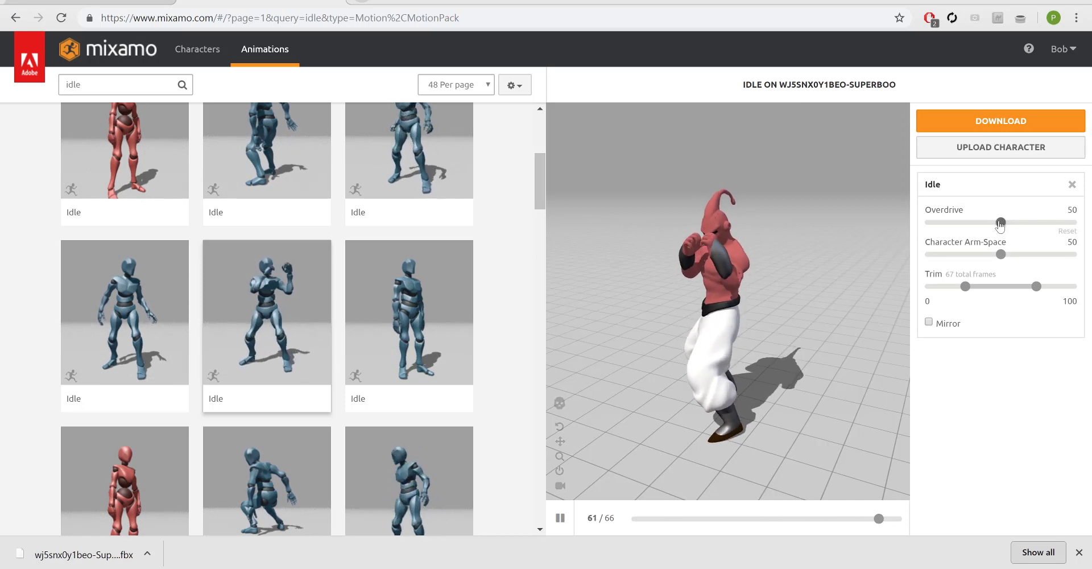
- Set Overdrive to 19 and Arm-Space to 68, then download Idle as FBX with skin at 30 fps
{"action": "left_click", "coordinate": [1074, 221]}
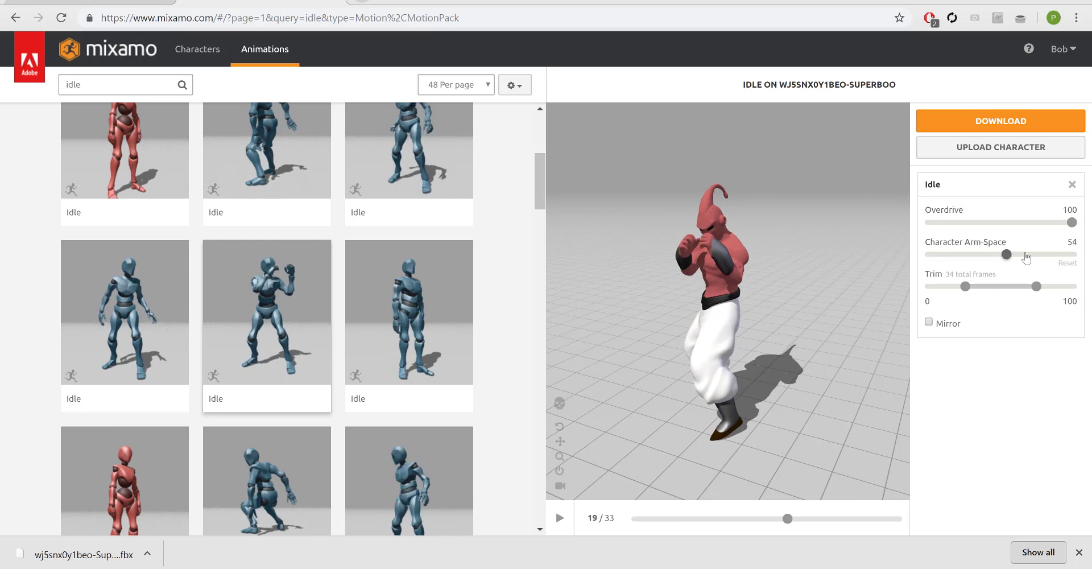
{"action": "left_click_drag", "start_coordinate": [1026, 257], "coordinate": [806, 316]}
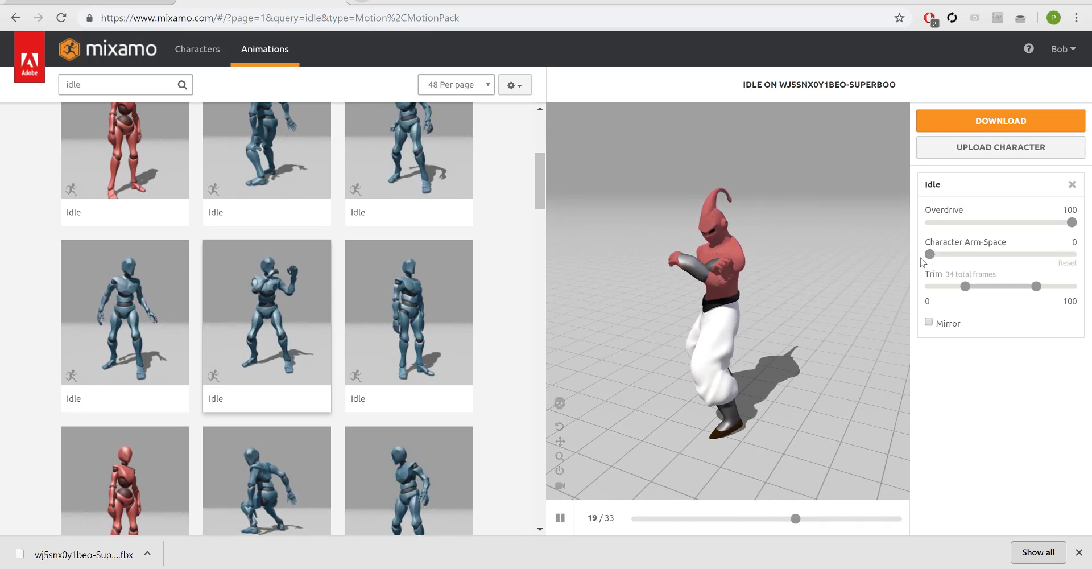
{"action": "left_click_drag", "start_coordinate": [936, 261], "coordinate": [1026, 254]}
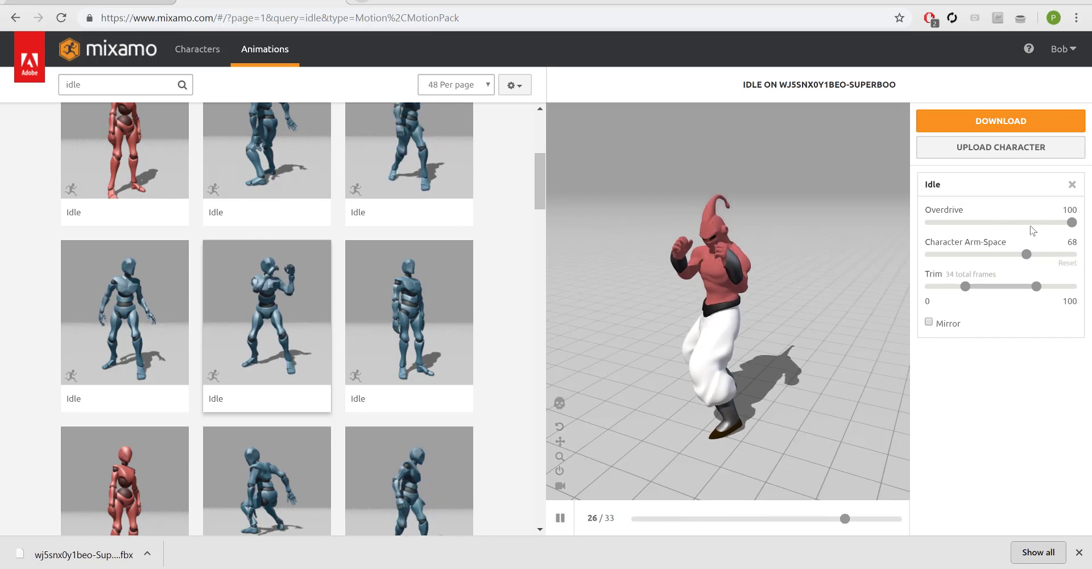
{"action": "left_click", "coordinate": [1025, 223]}
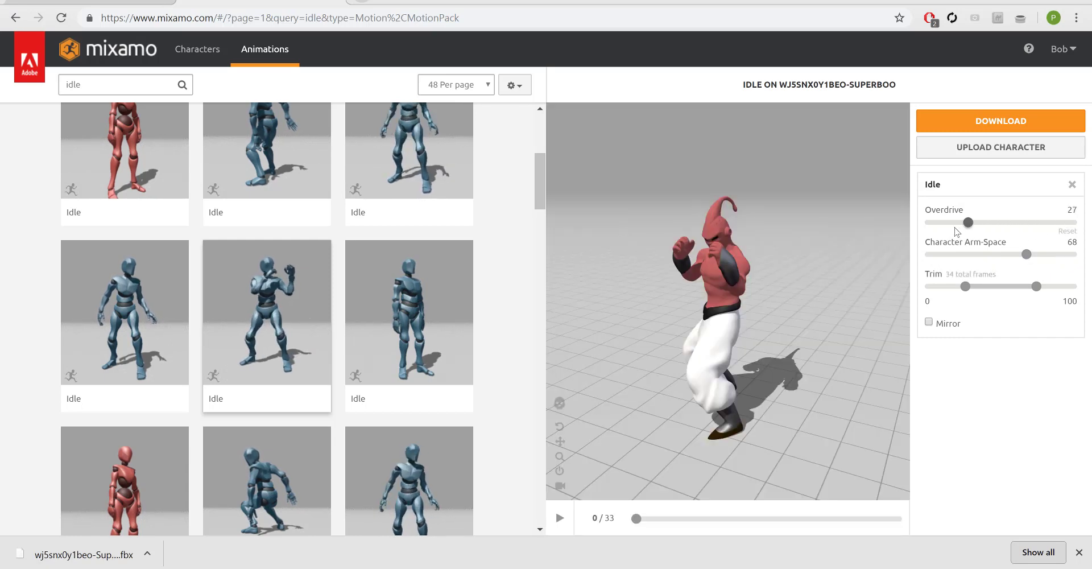
{"action": "left_click", "coordinate": [956, 226]}
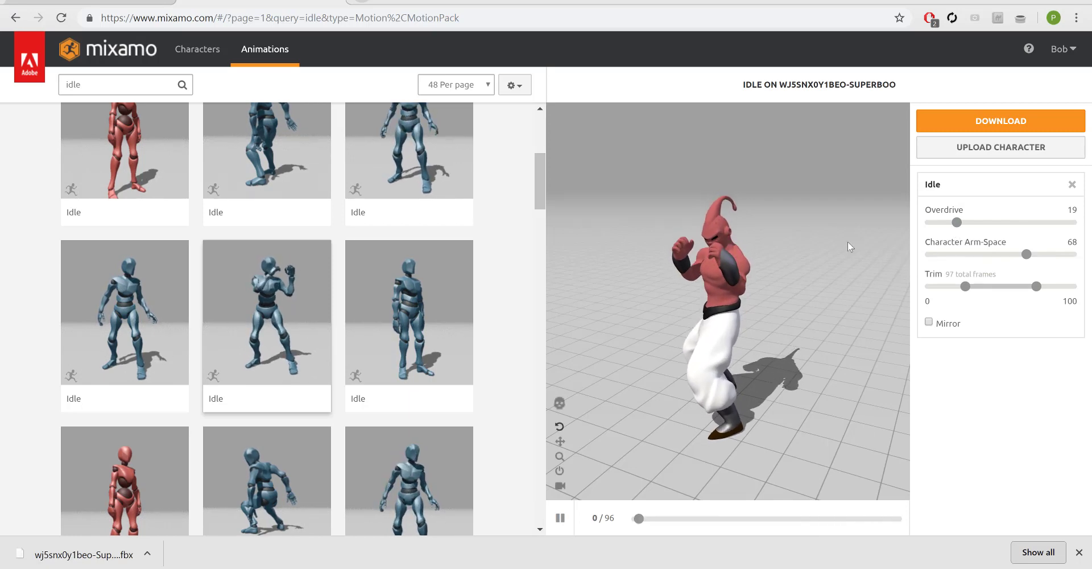
{"action": "left_click", "coordinate": [987, 123]}
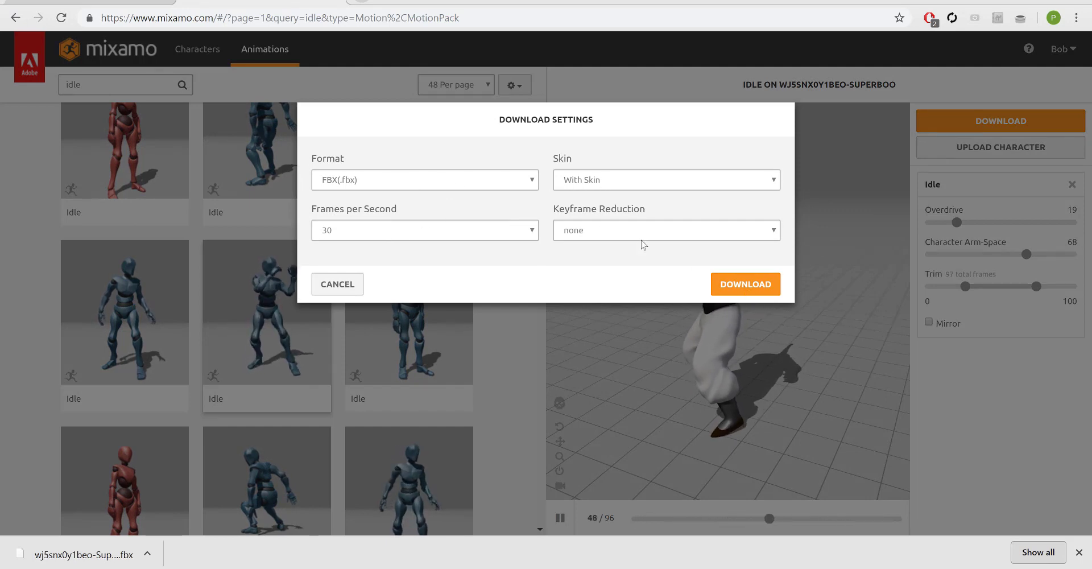
{"action": "left_click", "coordinate": [739, 284]}
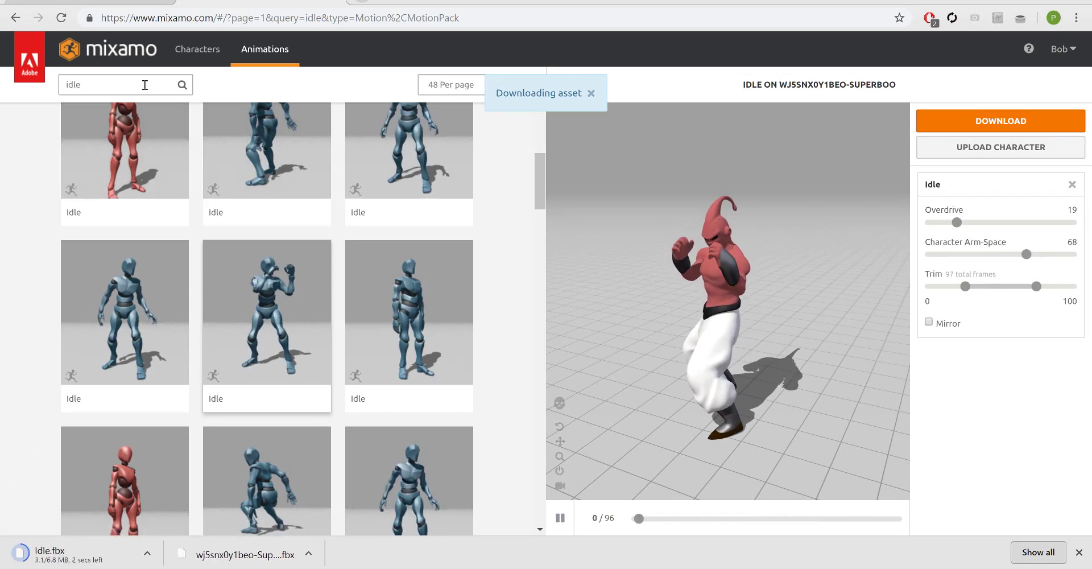
- Search 'walk' and preview a Walking animation on SuperBoo
{"action": "left_click", "coordinate": [144, 84]}
{"action": "type", "text": "walk"}
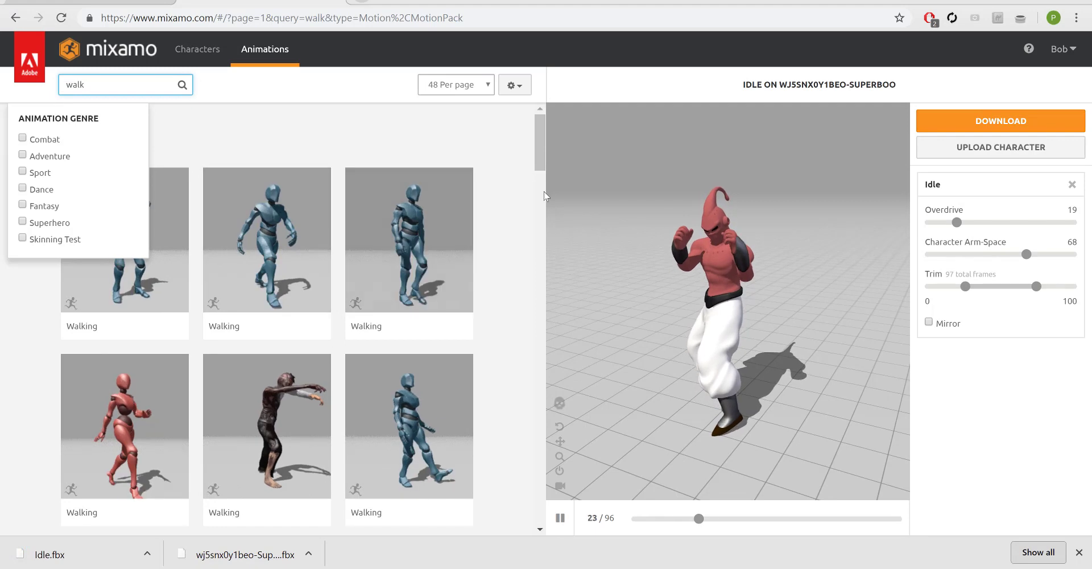
{"action": "left_click_drag", "start_coordinate": [544, 155], "coordinate": [542, 187]}
{"action": "left_click", "coordinate": [140, 350]}
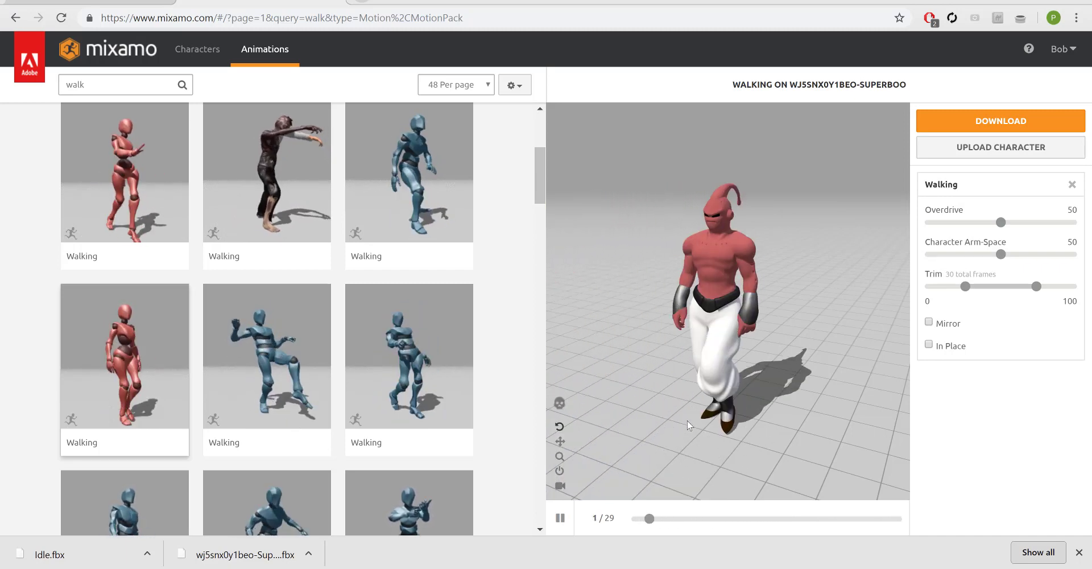
- Make the walk In Place with Overdrive 59 and Arm-Space 78, then download it
{"action": "left_click", "coordinate": [931, 346]}
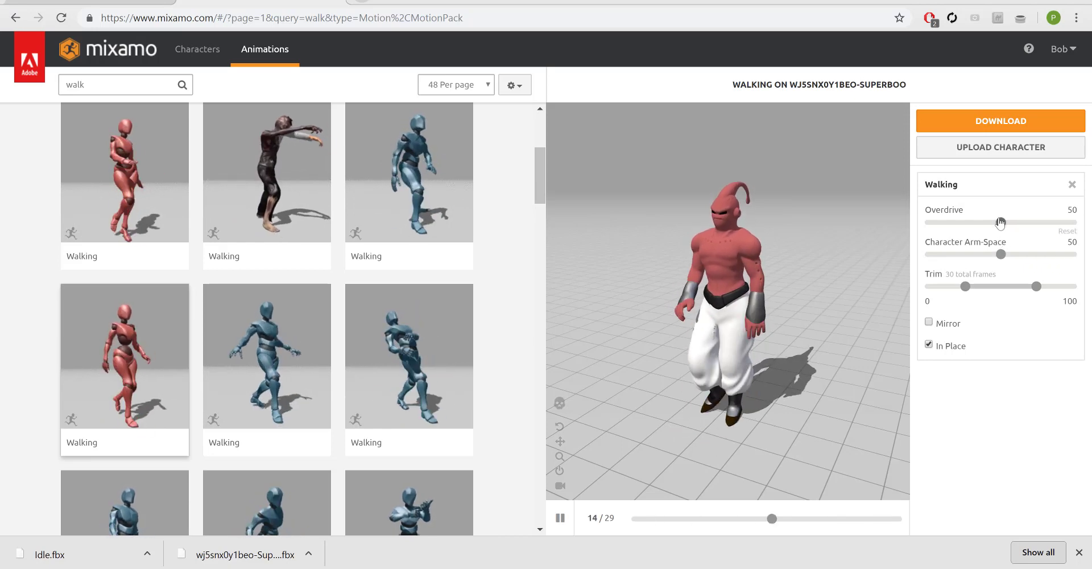
{"action": "left_click_drag", "start_coordinate": [1000, 222], "coordinate": [1040, 222]}
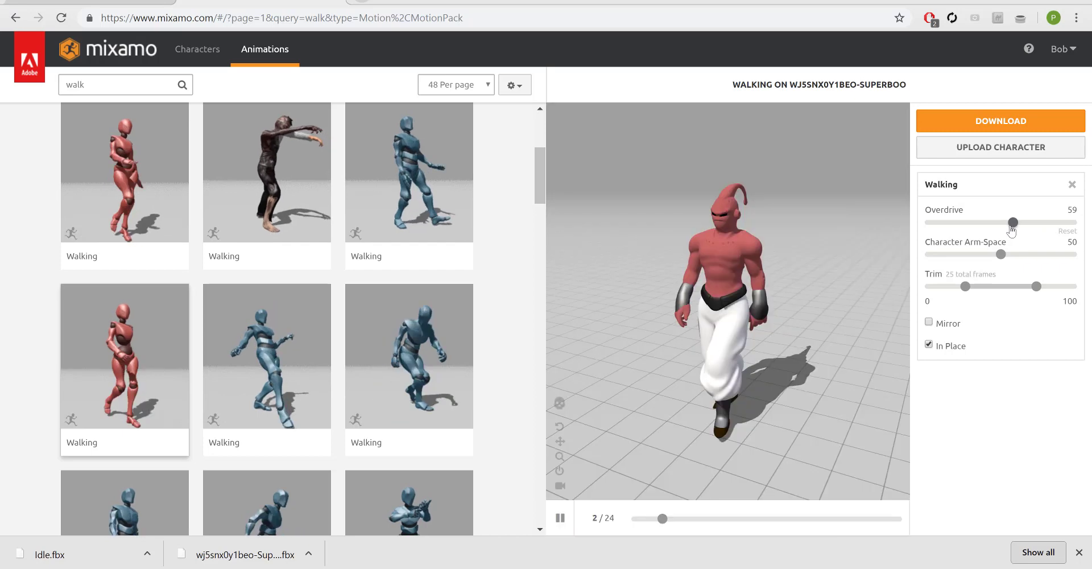
{"action": "left_click_drag", "start_coordinate": [1001, 254], "coordinate": [1041, 255]}
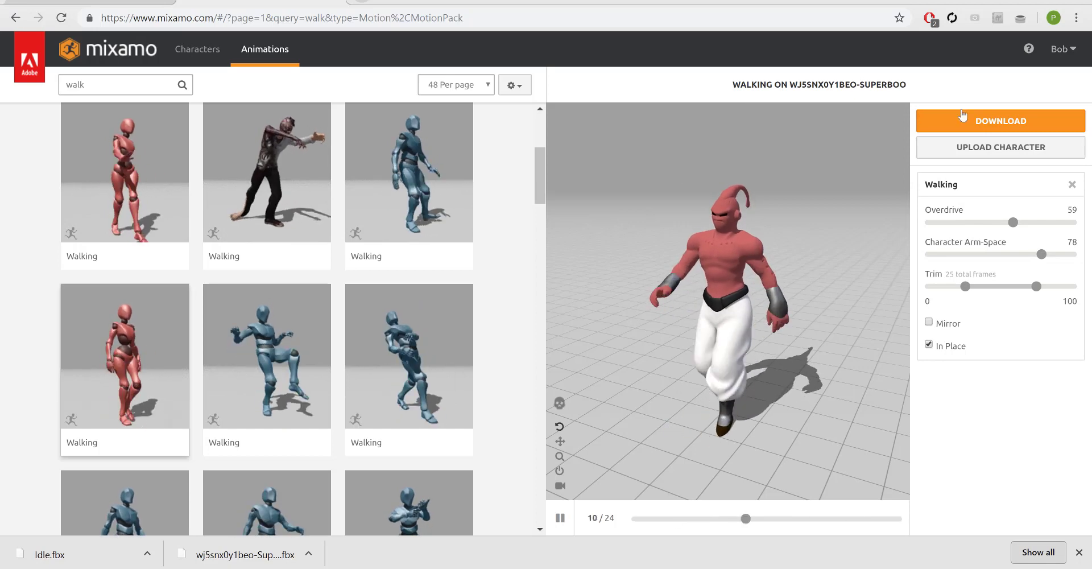
{"action": "left_click", "coordinate": [933, 119]}
{"action": "left_click", "coordinate": [754, 290]}
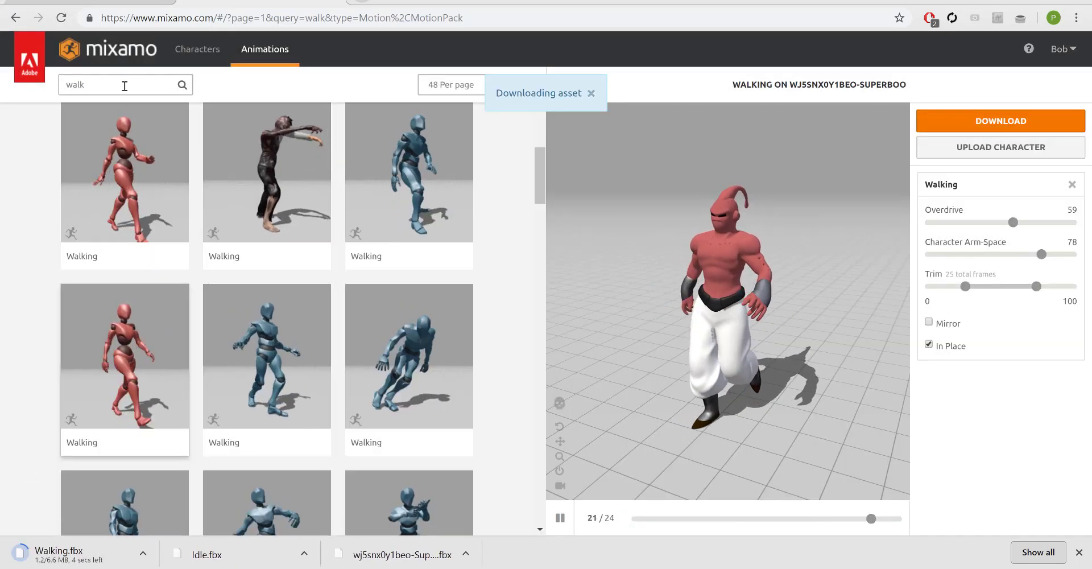
- Search 'run' and preview a Running animation on SuperBoo
{"action": "double_click", "coordinate": [125, 86]}
{"action": "type", "text": "run"}
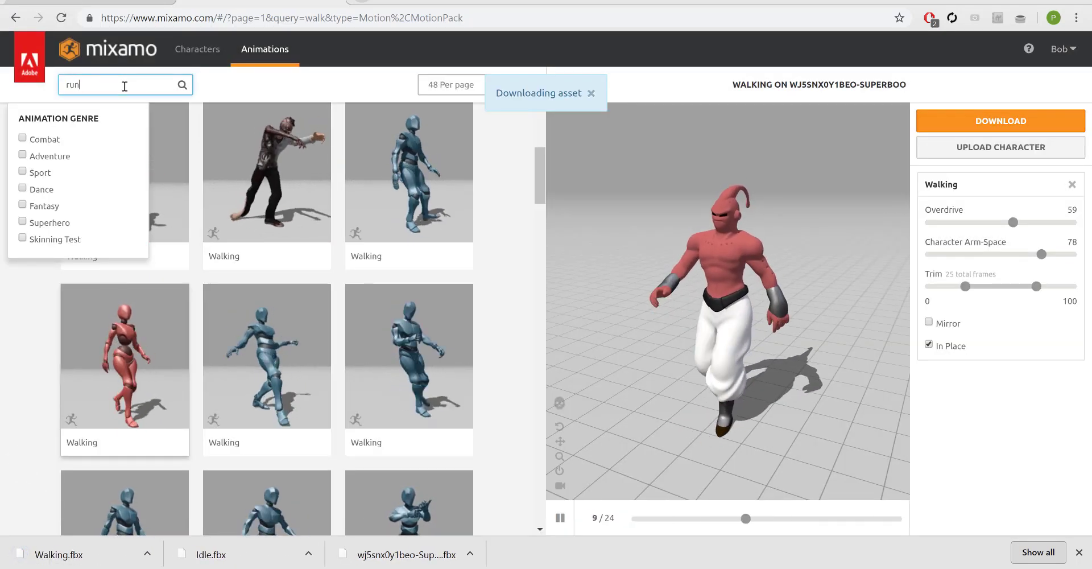
{"action": "left_click", "coordinate": [123, 423]}
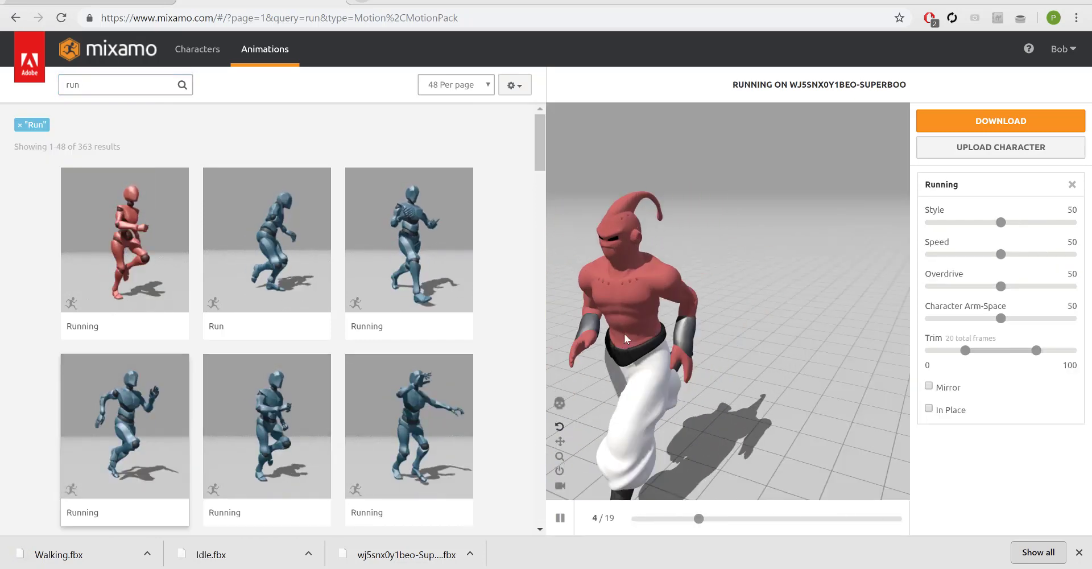
- Make the run In Place with Style 100 and Speed 29, then download it
{"action": "left_click", "coordinate": [929, 408]}
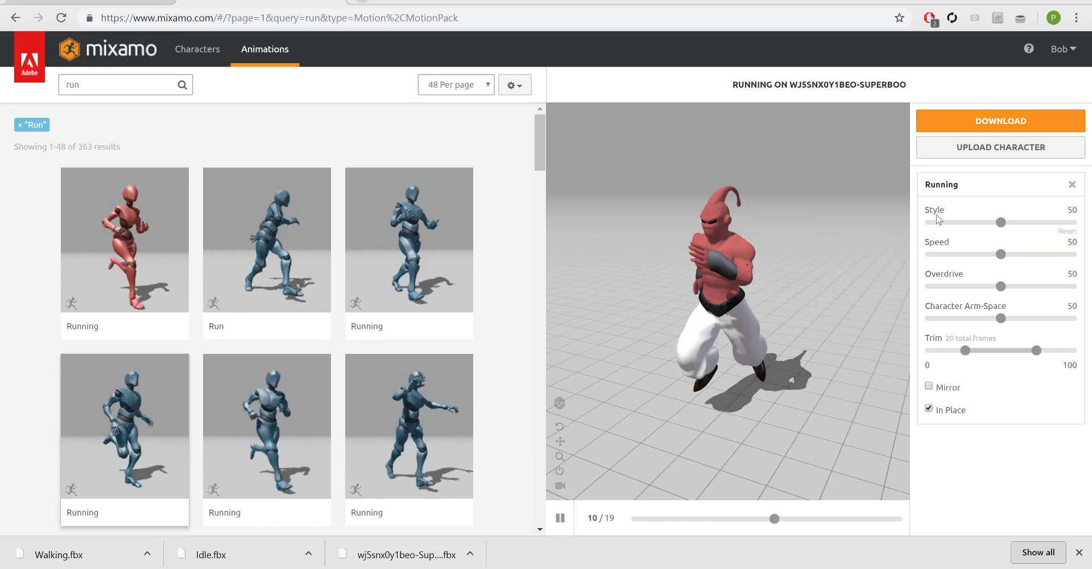
{"action": "left_click_drag", "start_coordinate": [1001, 223], "coordinate": [1072, 223]}
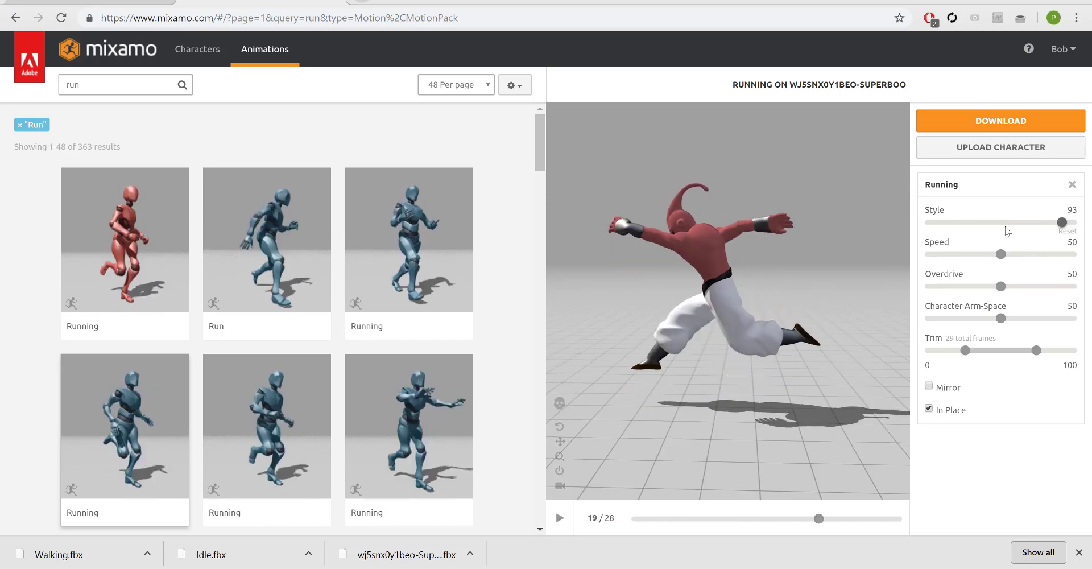
{"action": "left_click_drag", "start_coordinate": [1072, 222], "coordinate": [914, 232]}
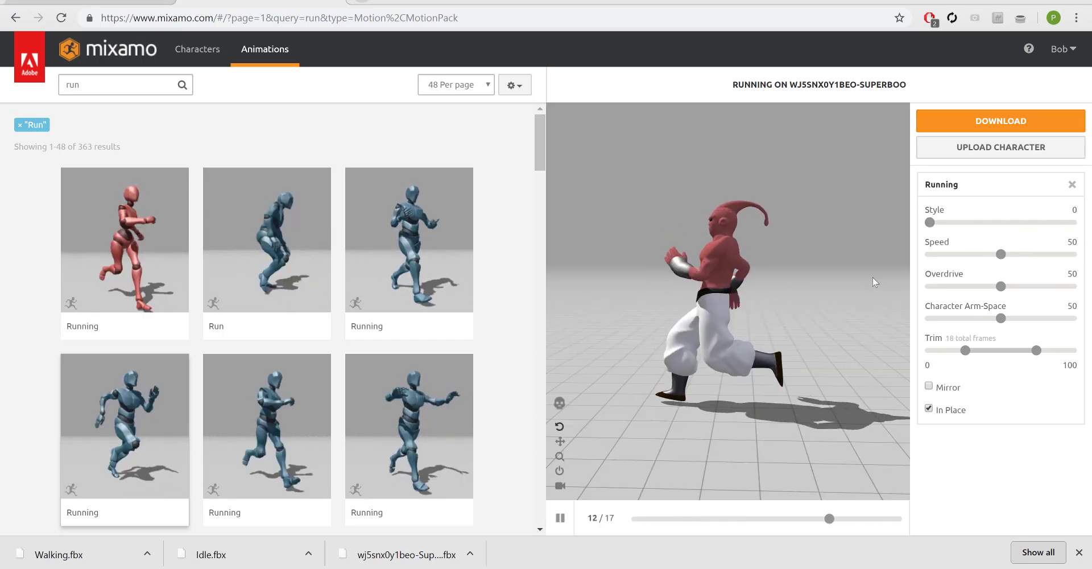
{"action": "left_click", "coordinate": [956, 222]}
{"action": "left_click_drag", "start_coordinate": [1088, 230], "coordinate": [1083, 227]}
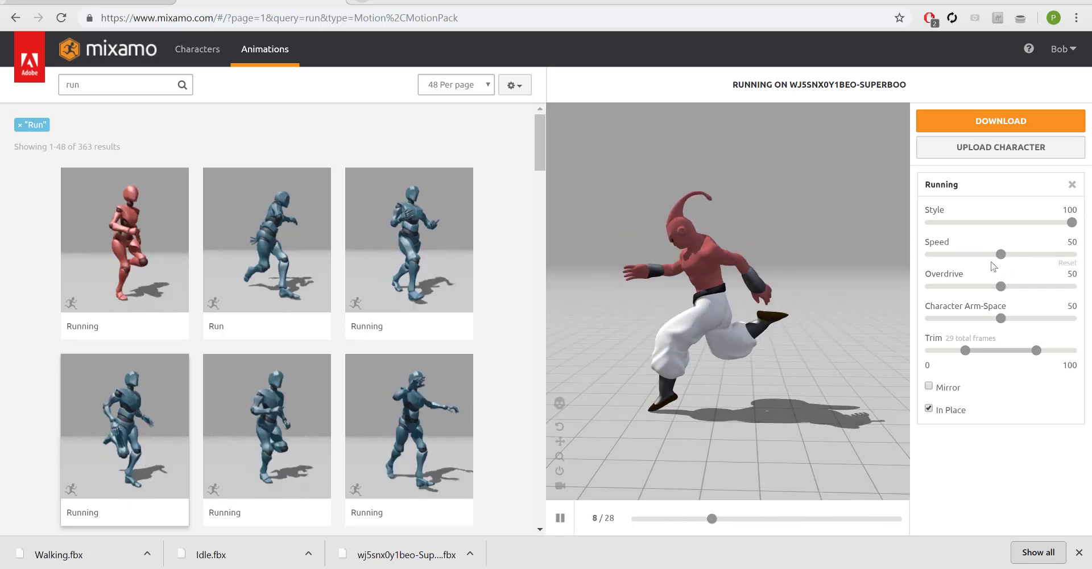
{"action": "left_click_drag", "start_coordinate": [1000, 254], "coordinate": [971, 254]}
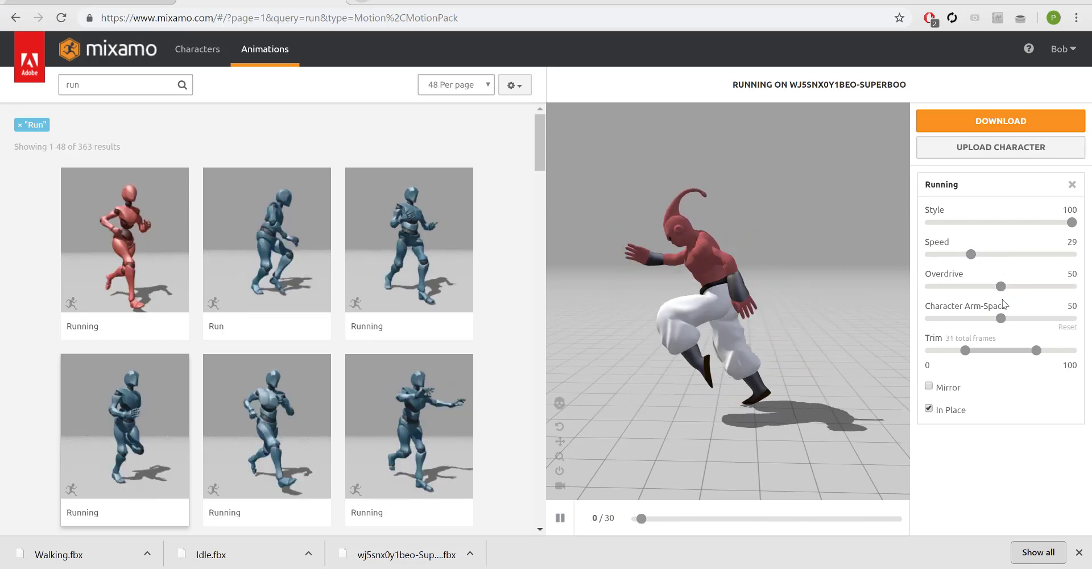
{"action": "left_click", "coordinate": [955, 129]}
{"action": "left_click", "coordinate": [718, 287]}
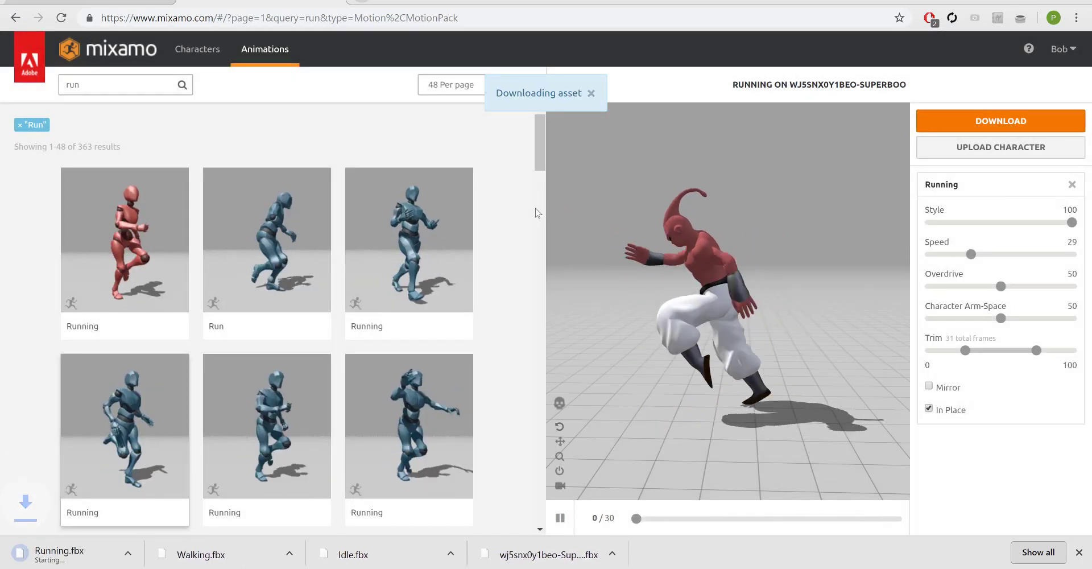
- Search 'jump' and preview a Jumping animation on SuperBoo
{"action": "left_click", "coordinate": [101, 88]}
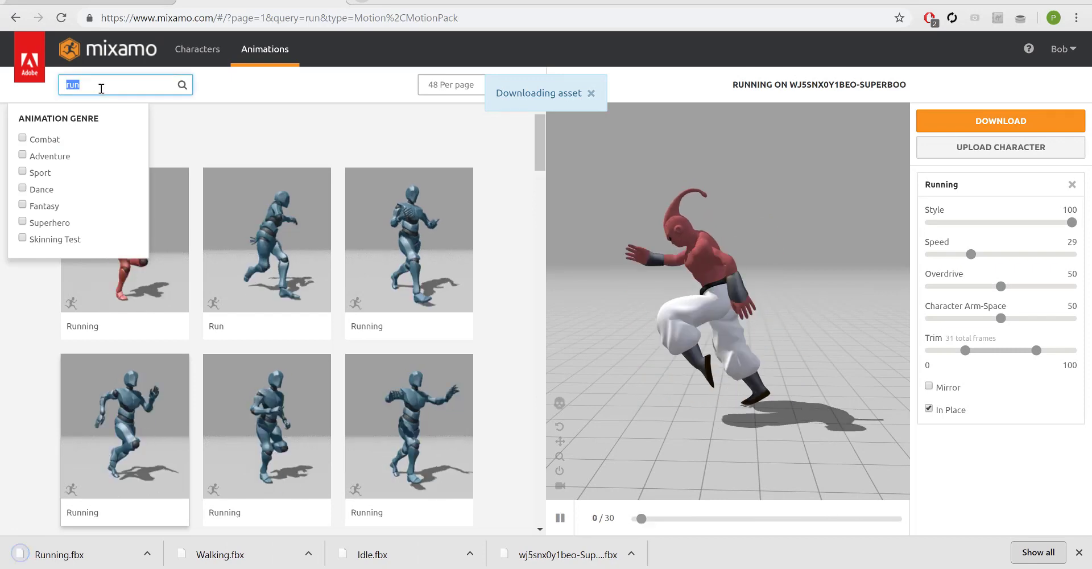
{"action": "type", "text": "jump"}
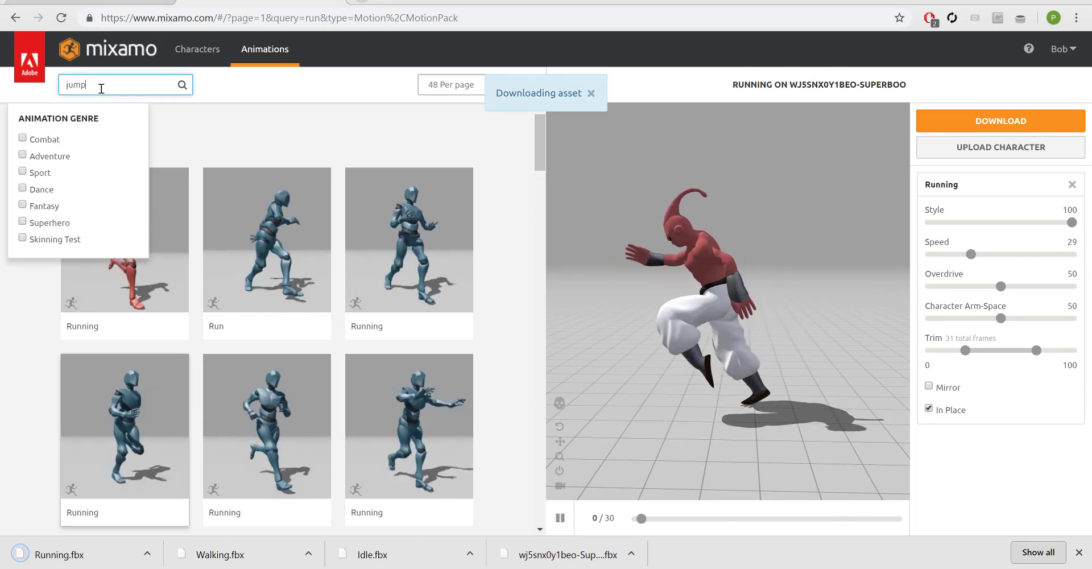
{"action": "key", "text": "Return"}
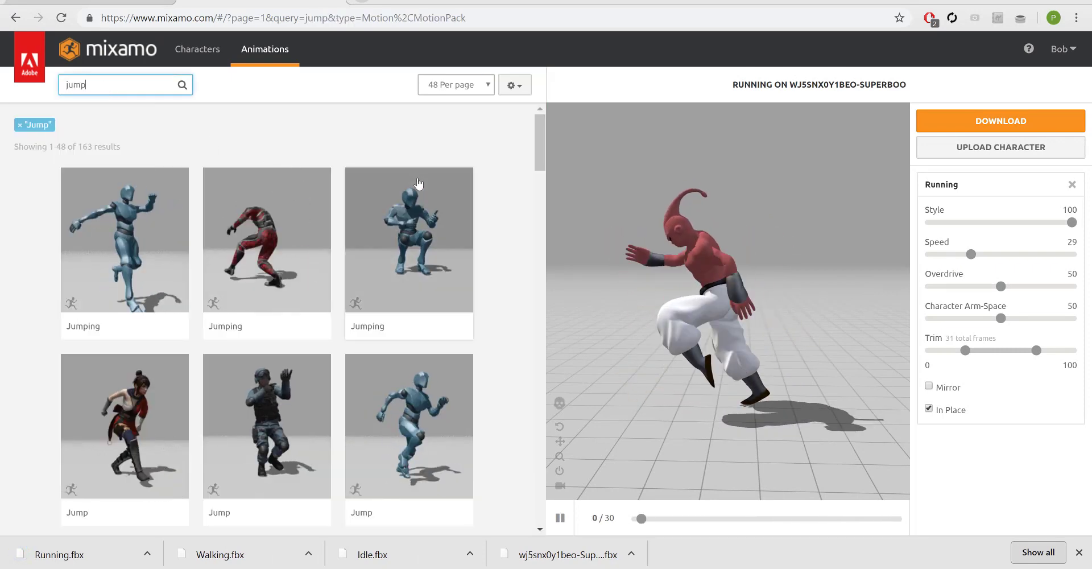
{"action": "left_click_drag", "start_coordinate": [537, 152], "coordinate": [534, 264]}
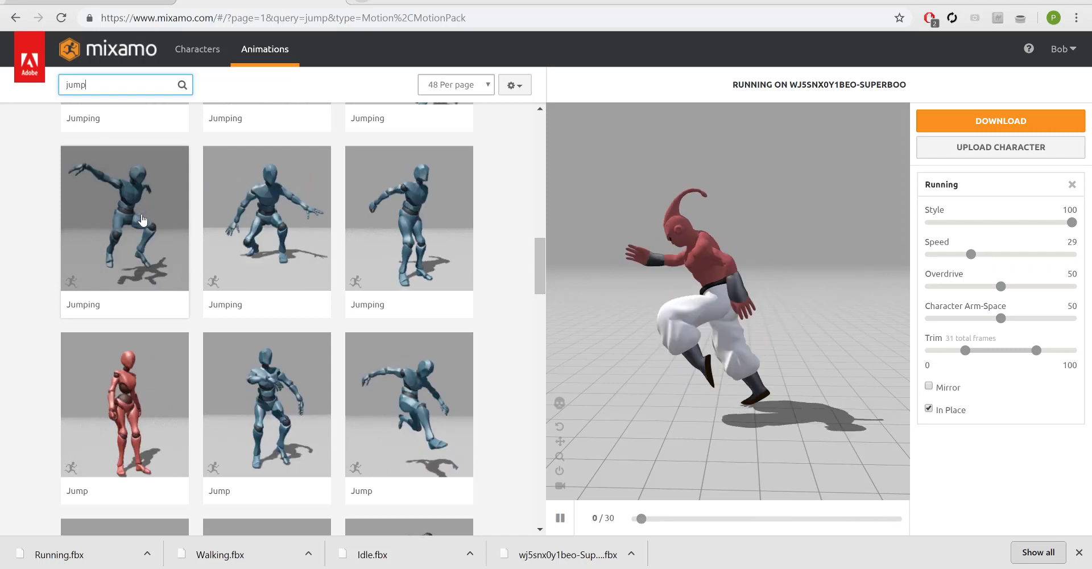
{"action": "left_click", "coordinate": [395, 243]}
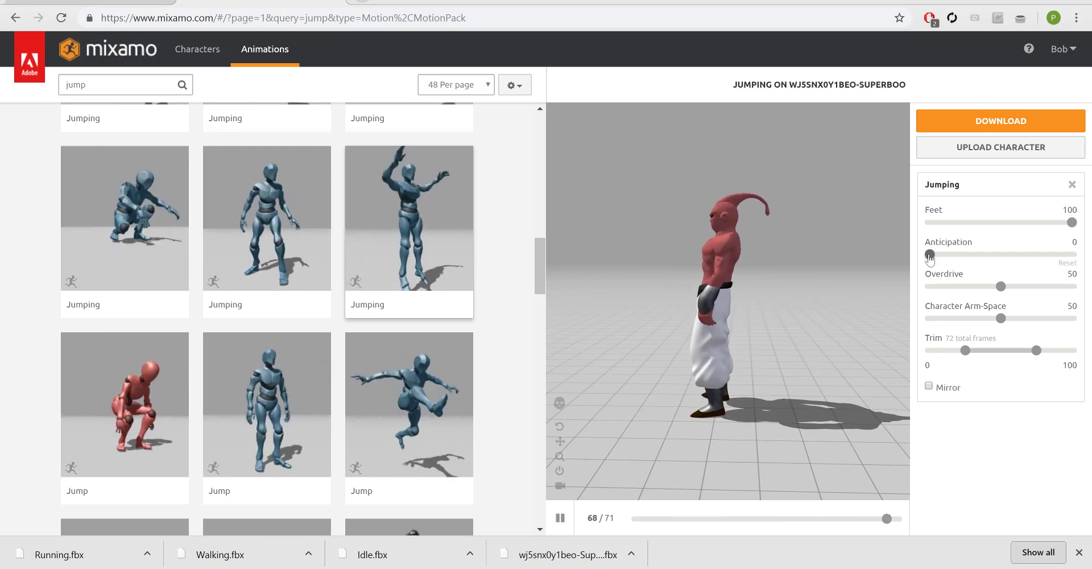
- Set the jump's Anticipation to 30 and Feet to 100, then download it
{"action": "left_click", "coordinate": [1043, 261]}
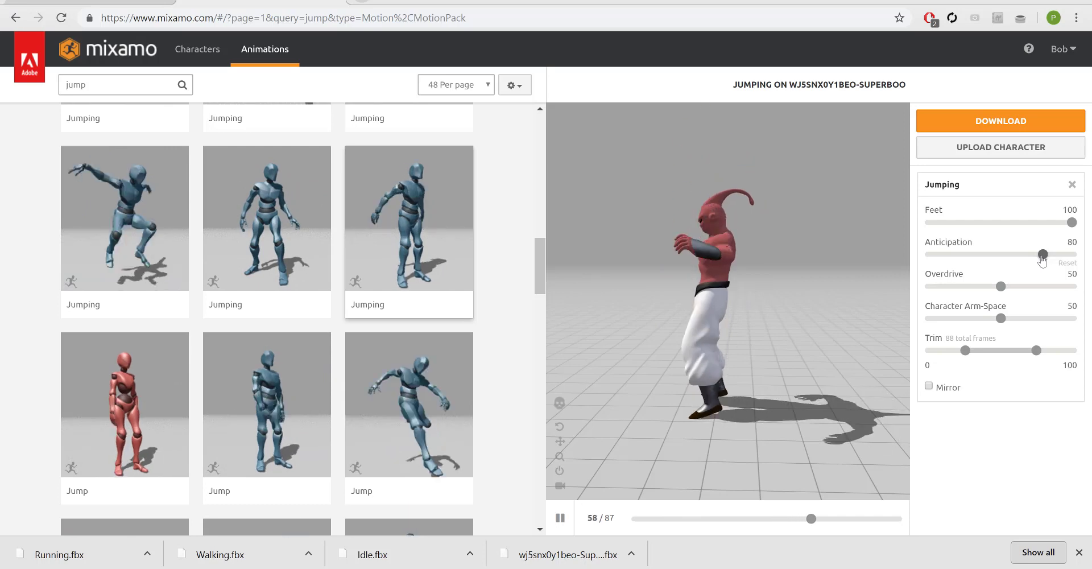
{"action": "left_click", "coordinate": [928, 254]}
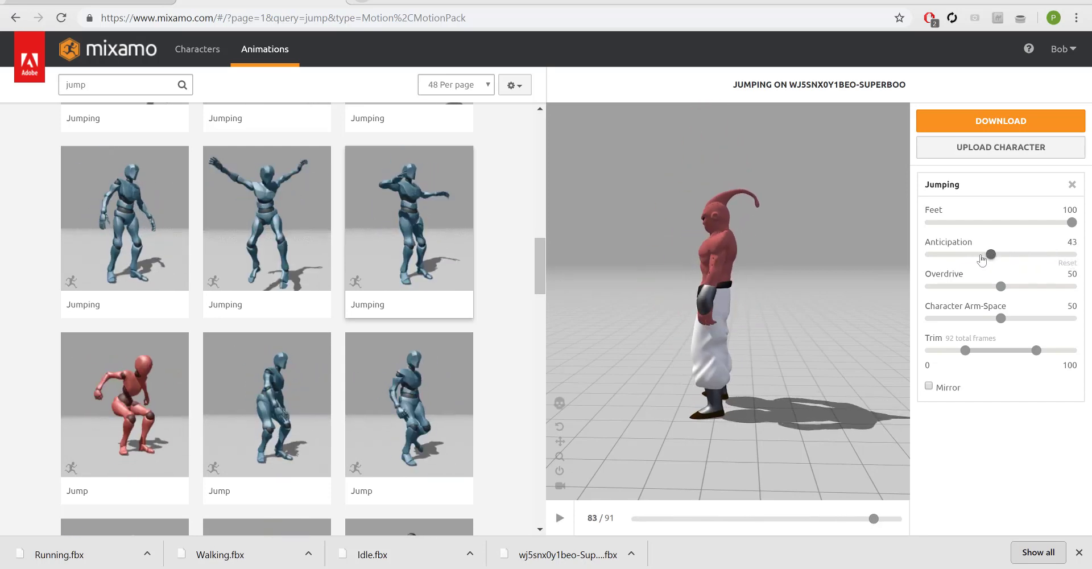
{"action": "left_click_drag", "start_coordinate": [982, 257], "coordinate": [972, 256]}
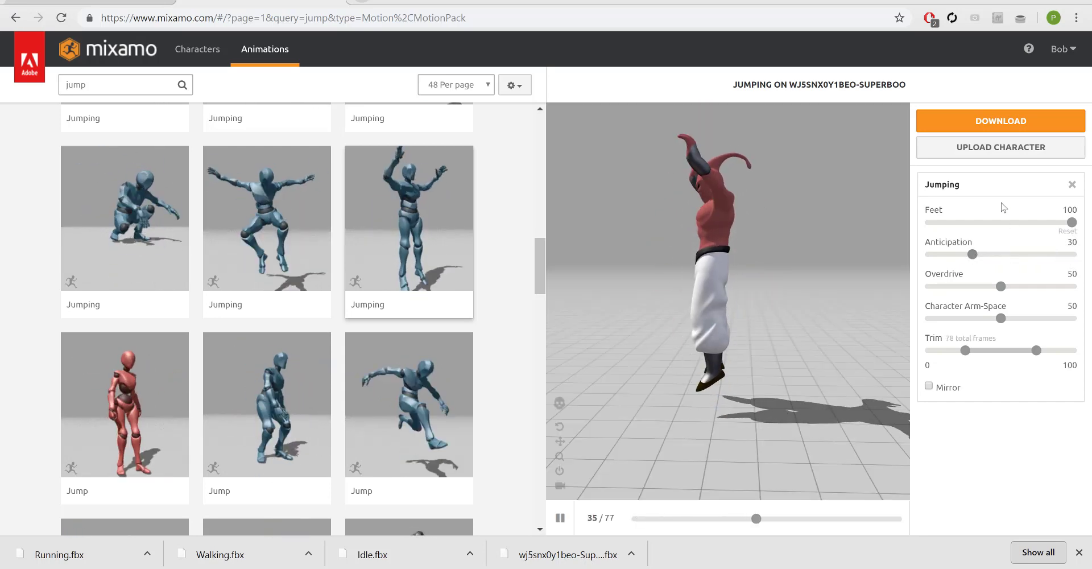
{"action": "left_click", "coordinate": [1070, 223]}
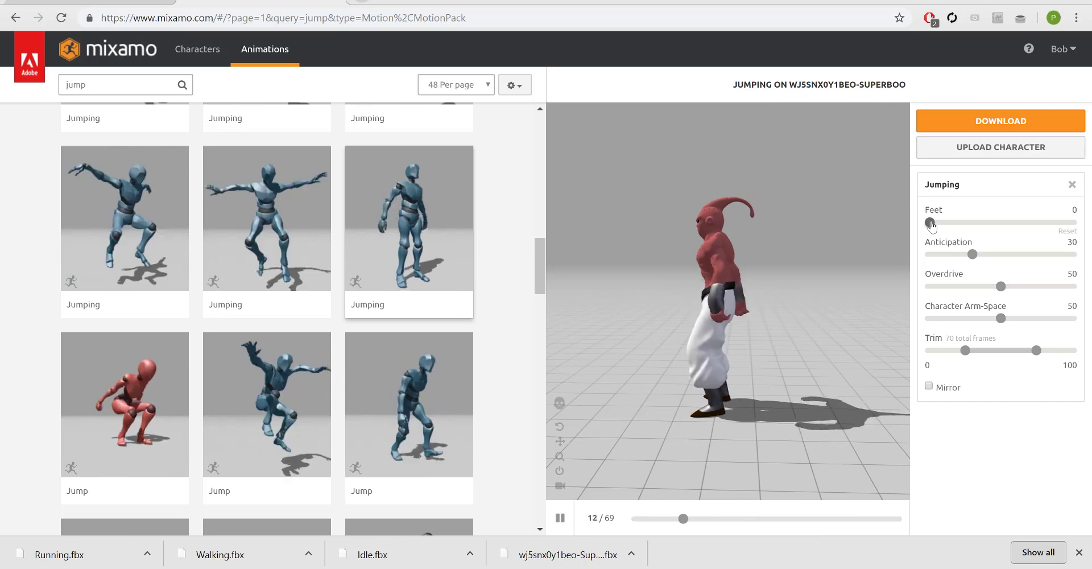
{"action": "left_click_drag", "start_coordinate": [930, 222], "coordinate": [1072, 223]}
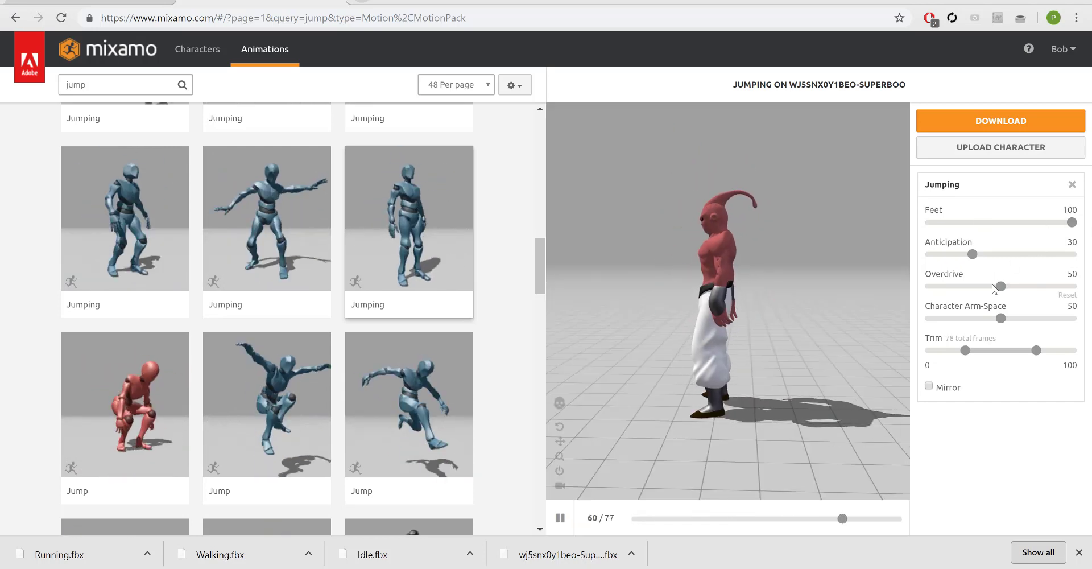
{"action": "left_click", "coordinate": [984, 122]}
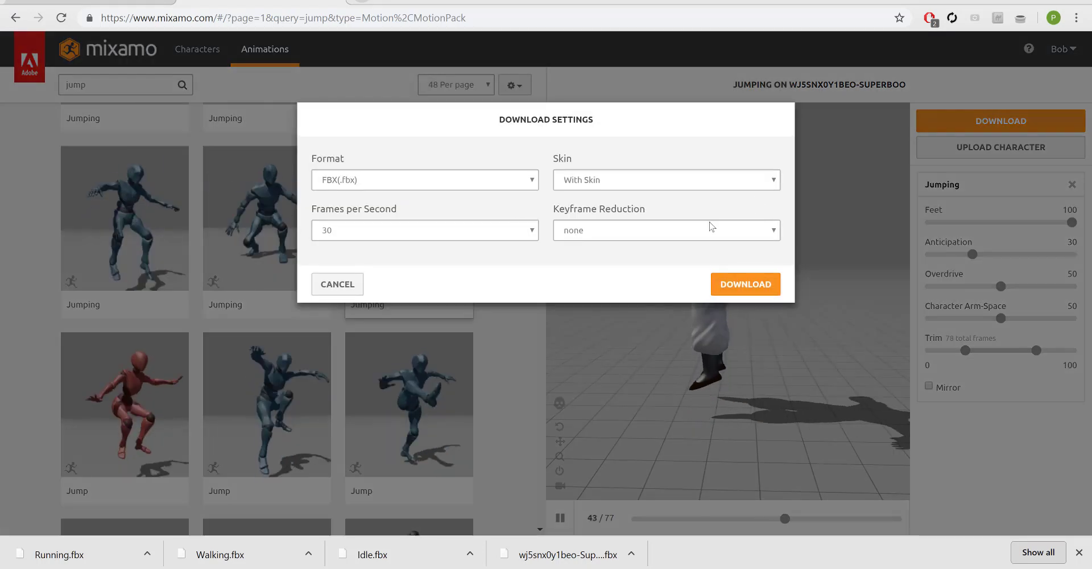
{"action": "left_click", "coordinate": [739, 282]}
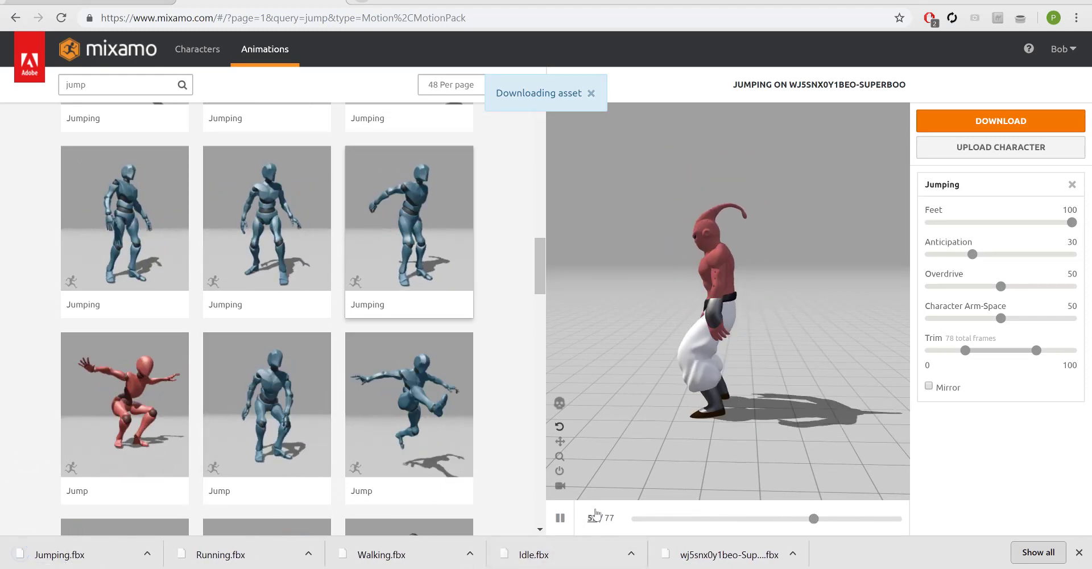
- Cut the four downloaded animation FBX files from the Downloads folder
{"action": "left_click", "coordinate": [631, 553]}
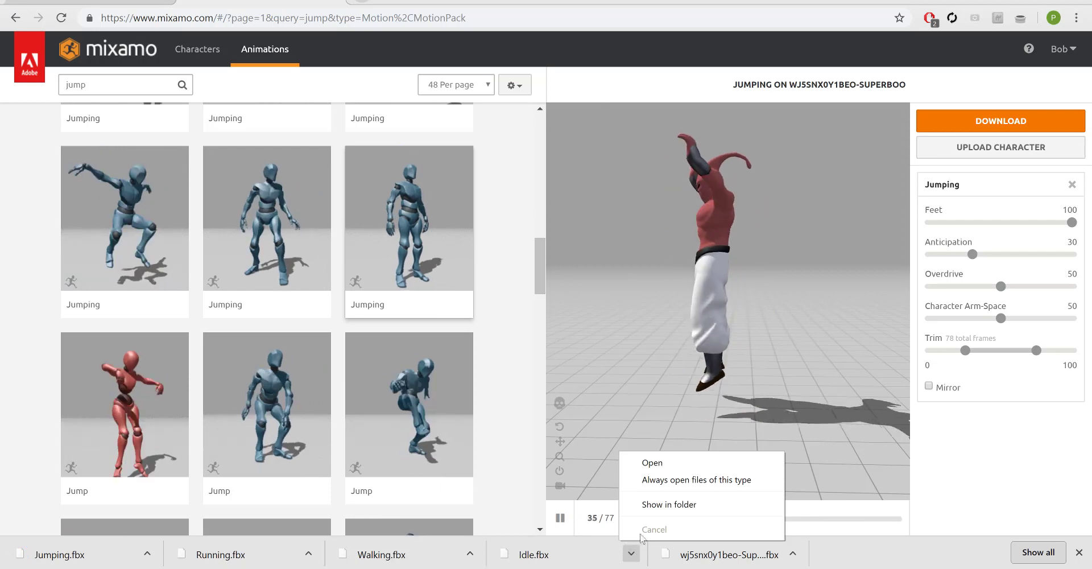
{"action": "left_click", "coordinate": [648, 501]}
{"action": "left_click_drag", "start_coordinate": [288, 244], "coordinate": [208, 56]}
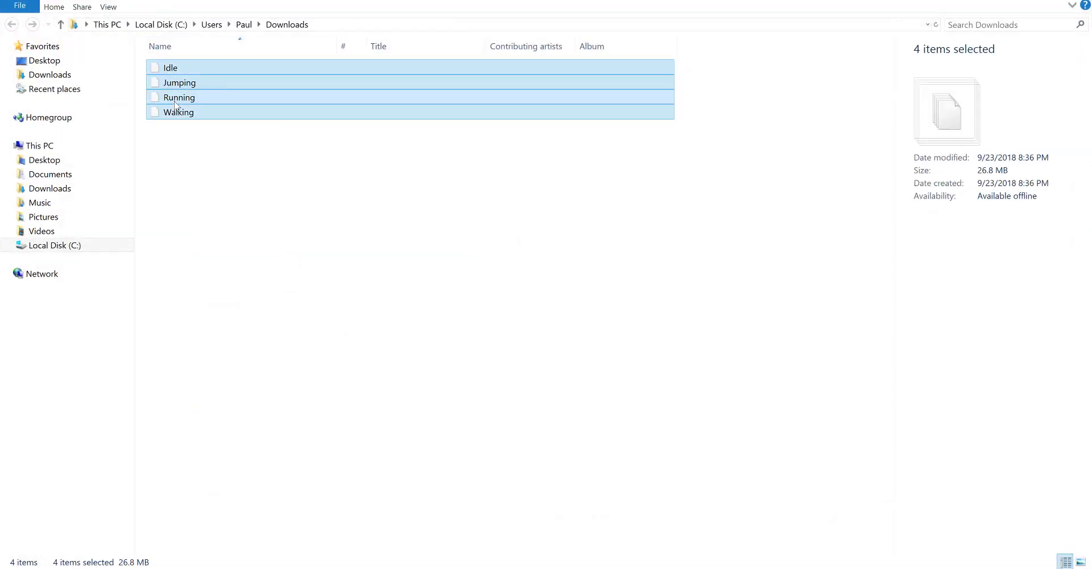
{"action": "right_click", "coordinate": [176, 102]}
{"action": "left_click", "coordinate": [224, 192]}
- Paste the four animation files into the MyProject8 Character/Mixamo folder
{"action": "left_click", "coordinate": [164, 568]}
{"action": "left_click", "coordinate": [80, 518]}
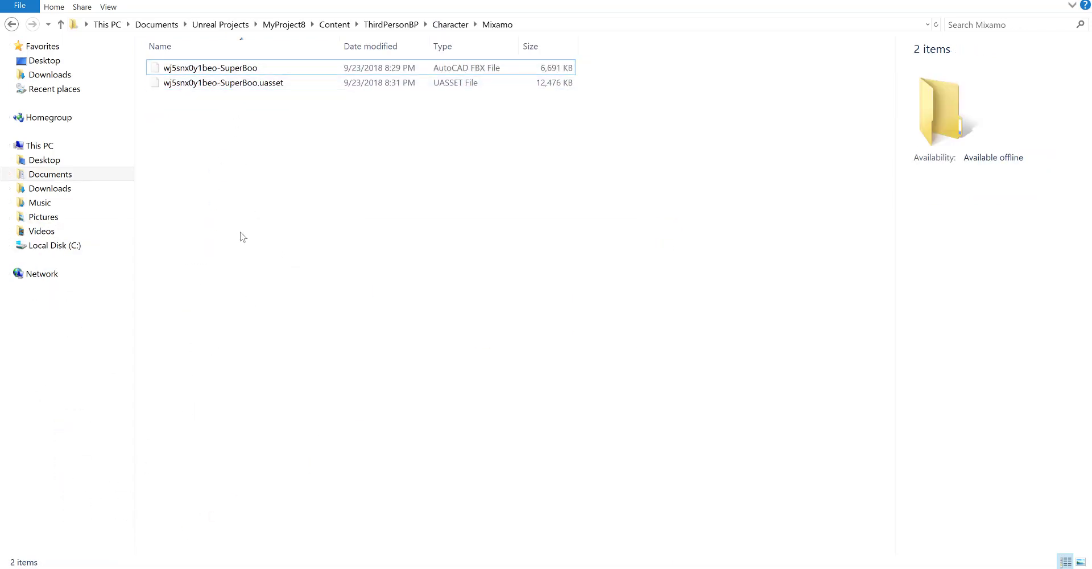
{"action": "right_click", "coordinate": [196, 147]}
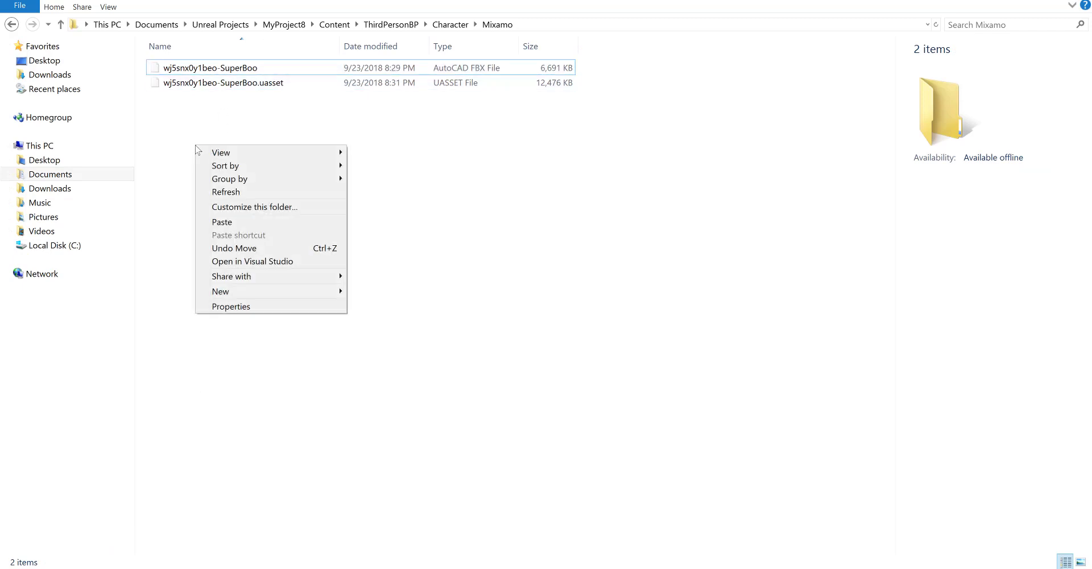
{"action": "left_click", "coordinate": [242, 223]}
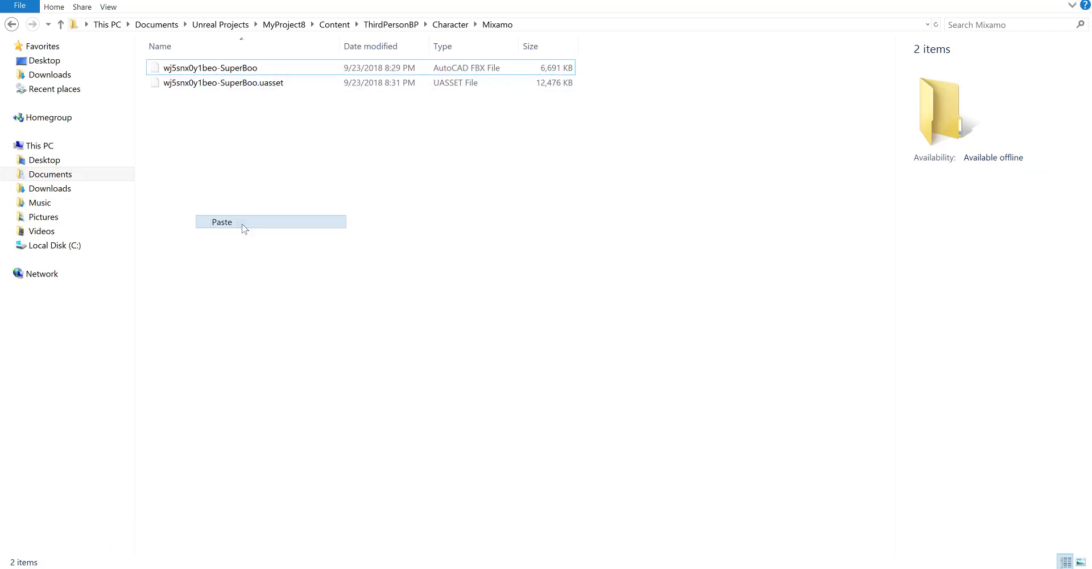
{"action": "left_click", "coordinate": [288, 295]}
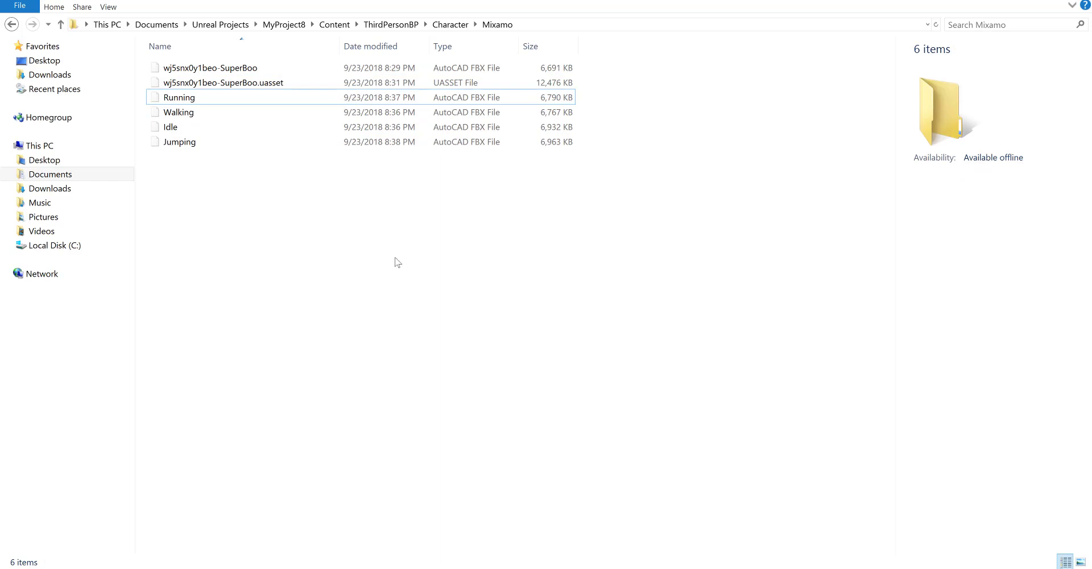
{"action": "left_click", "coordinate": [395, 568]}
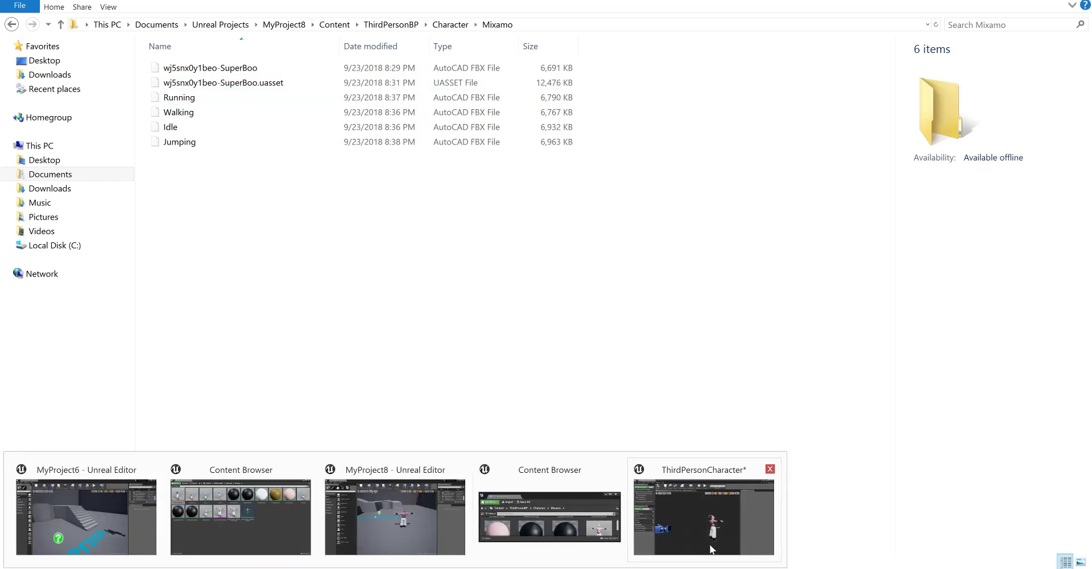
- Import the newly detected source files, bringing in Running and Walking as animations without mesh
{"action": "left_click", "coordinate": [413, 516]}
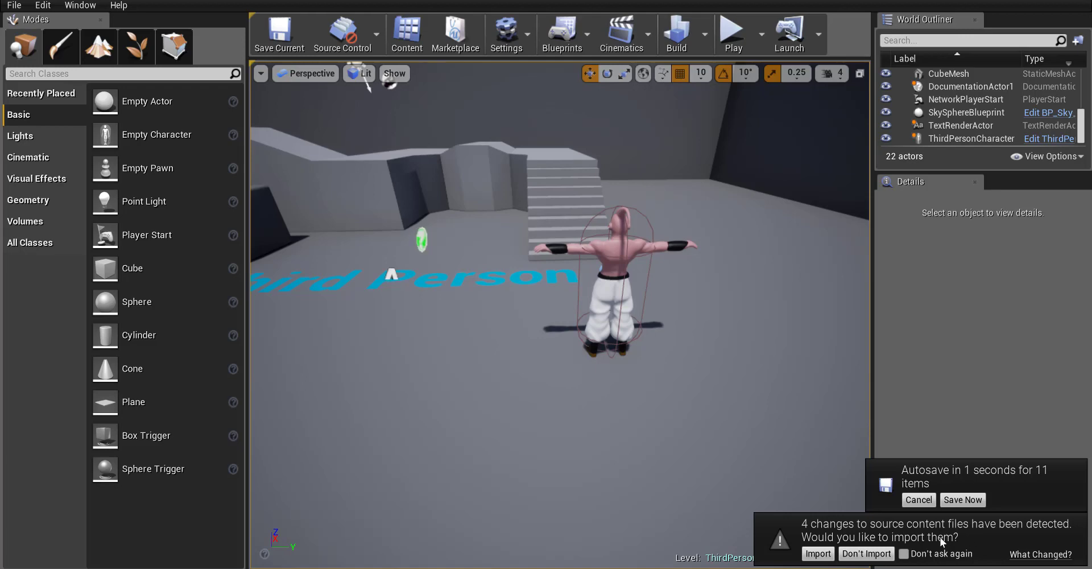
{"action": "left_click", "coordinate": [817, 555]}
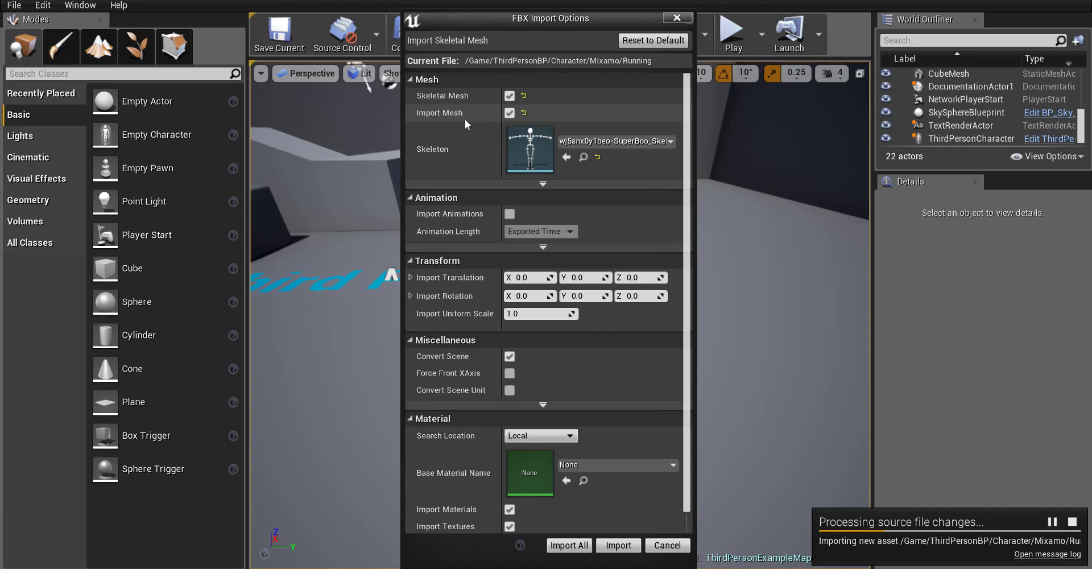
{"action": "left_click", "coordinate": [510, 112]}
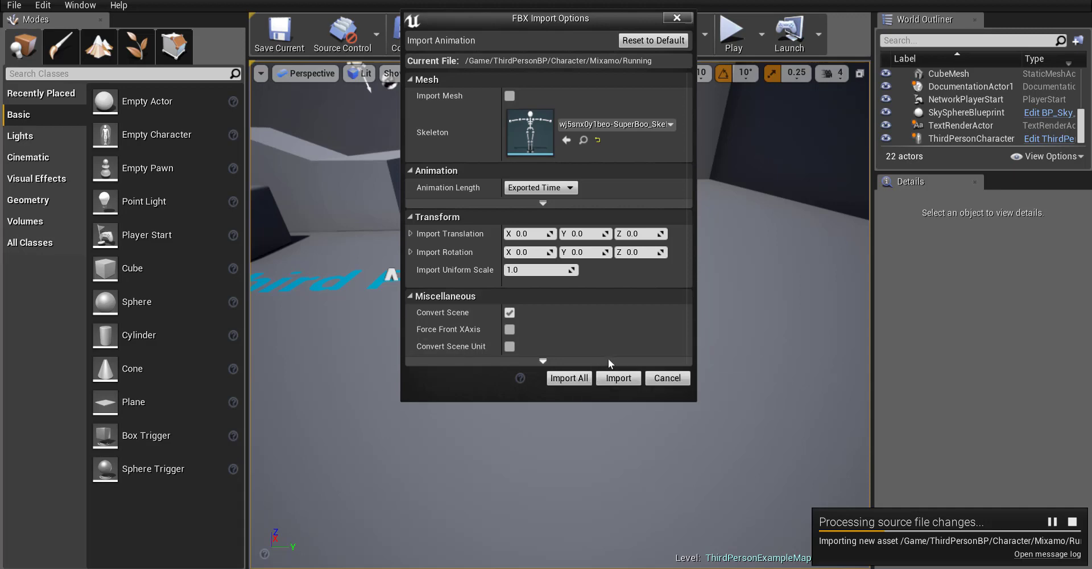
{"action": "left_click", "coordinate": [612, 377]}
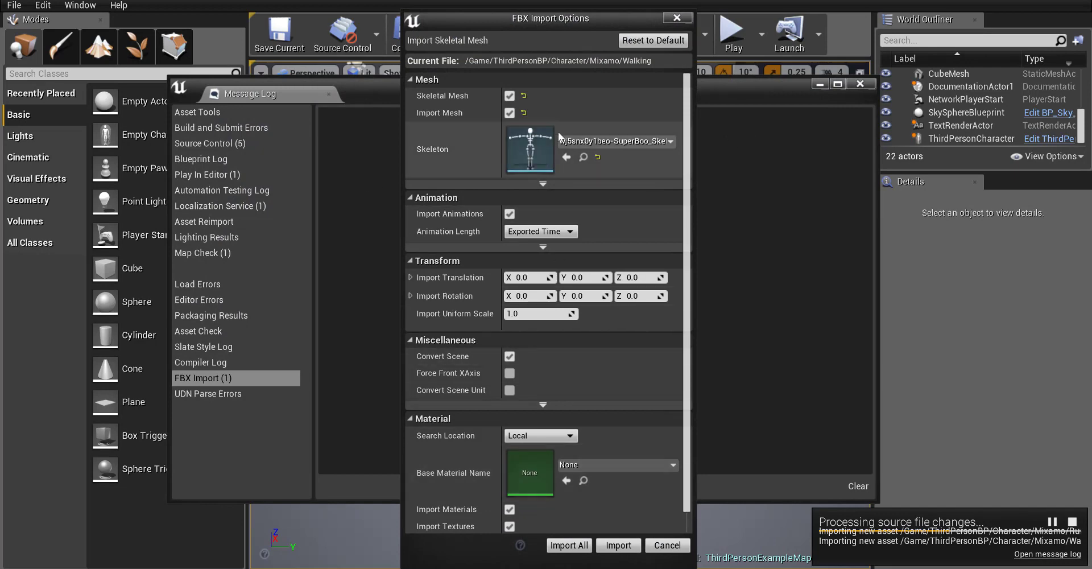
{"action": "left_click", "coordinate": [512, 113]}
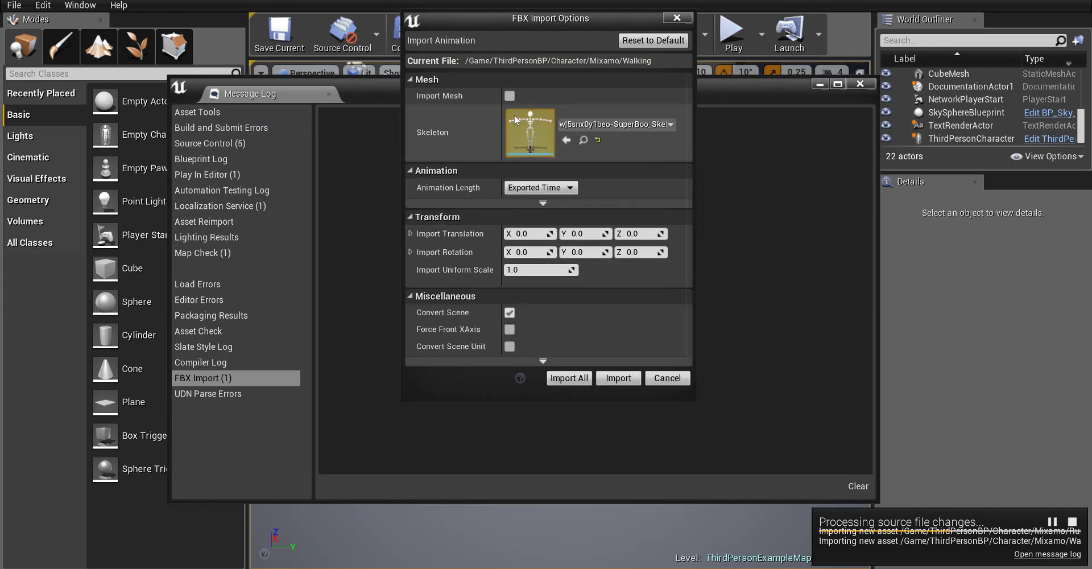
{"action": "left_click", "coordinate": [619, 378]}
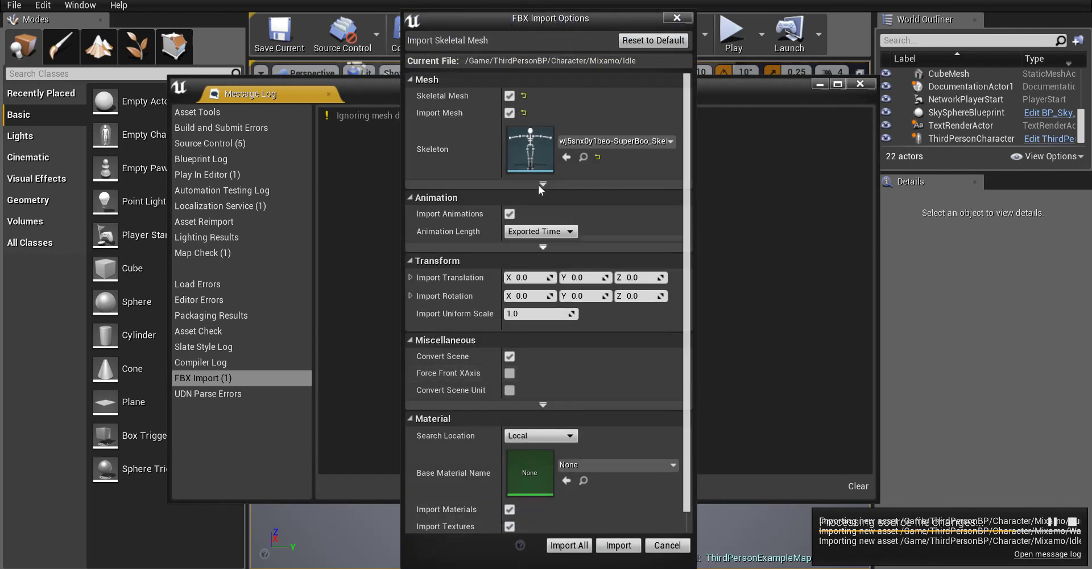
- Import Idle and Jumping as animations only, then close the Message Log
{"action": "left_click", "coordinate": [510, 110]}
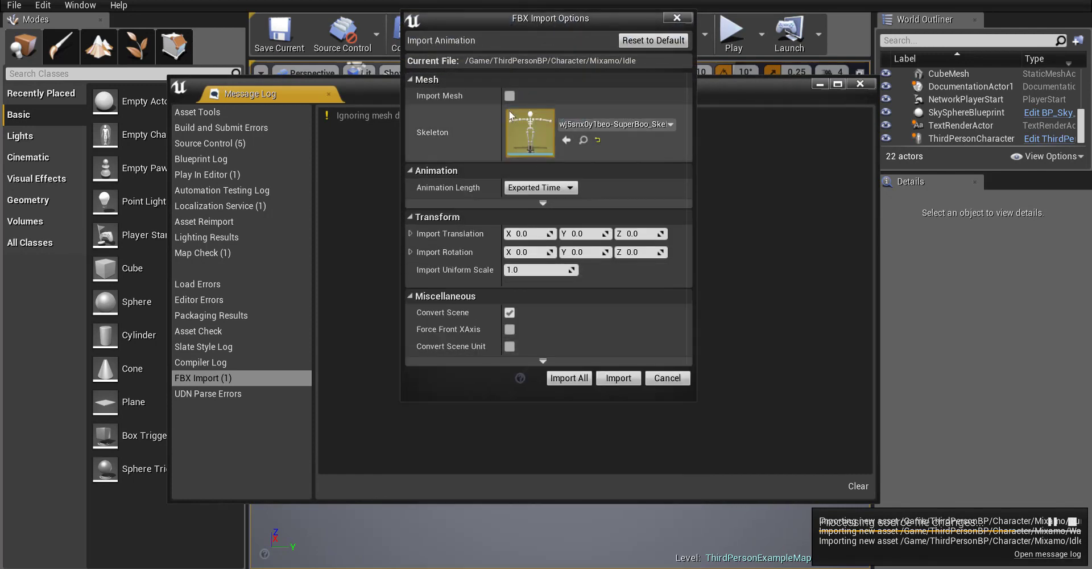
{"action": "left_click", "coordinate": [614, 377]}
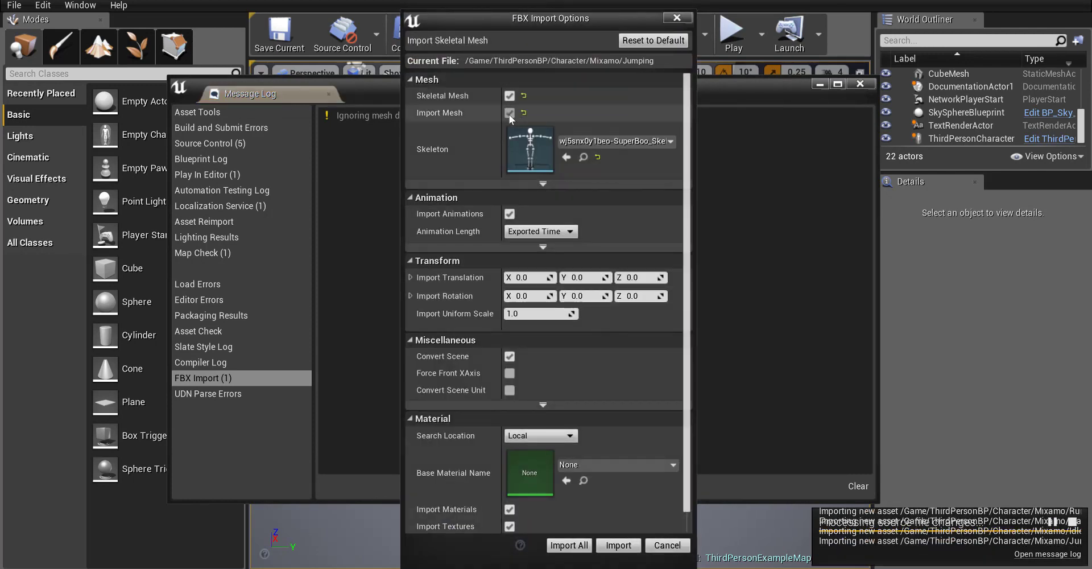
{"action": "left_click", "coordinate": [509, 113]}
{"action": "left_click", "coordinate": [619, 376]}
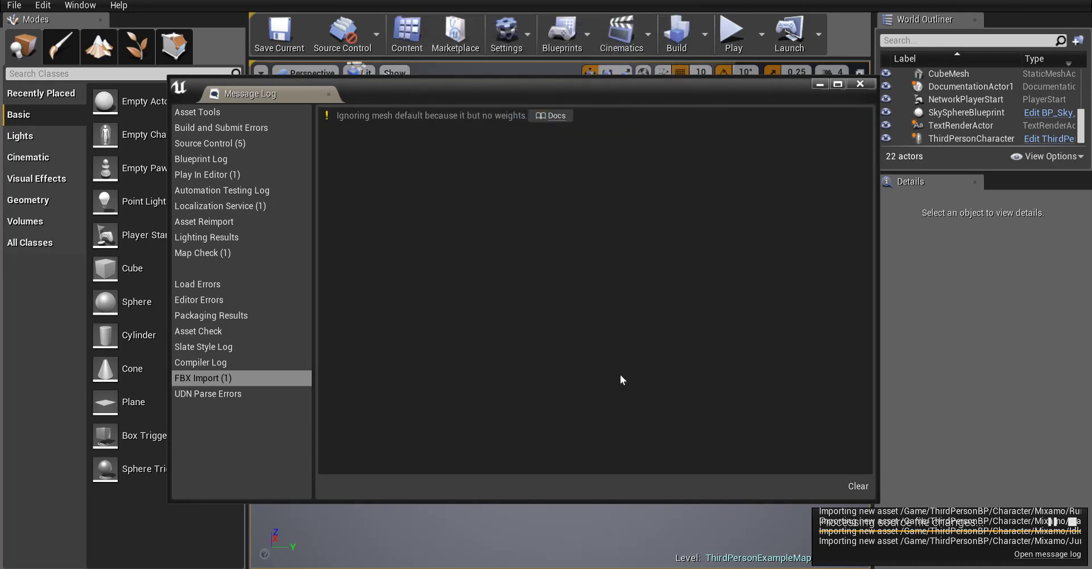
{"action": "left_click", "coordinate": [860, 86]}
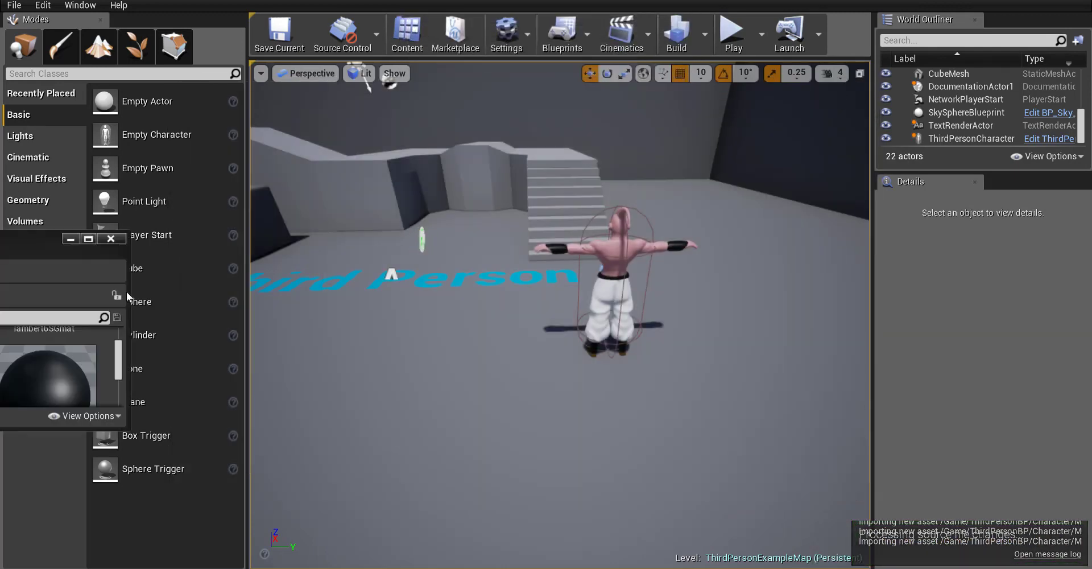
- Bring up the Content Browser and the Edit Blueprint options for ThirdPersonCharacter
{"action": "key", "text": "ctrl+shift+f"}
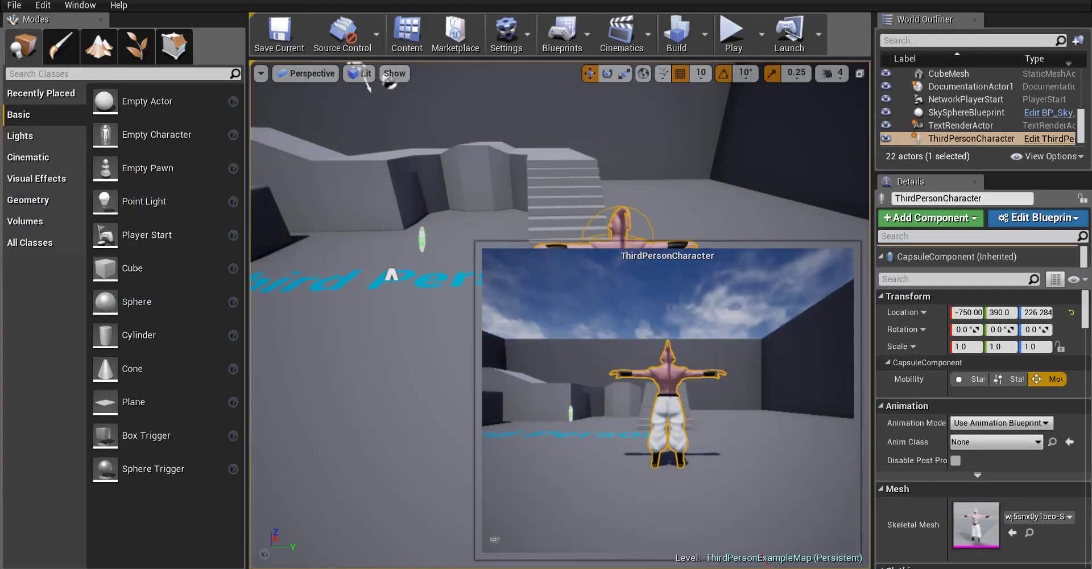
{"action": "left_click", "coordinate": [1012, 221]}
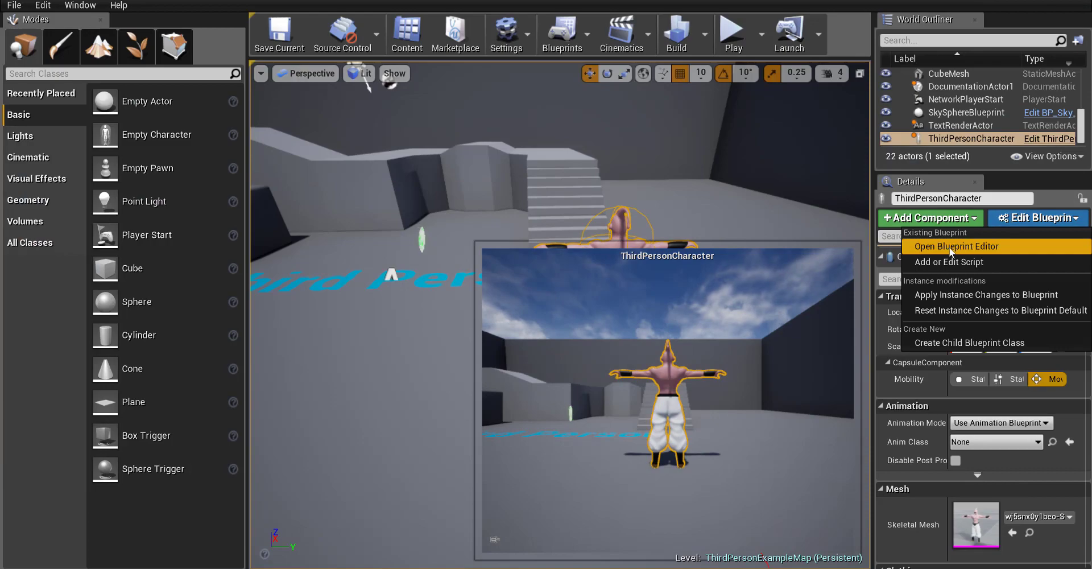
- Set the Mesh component to Use Animation Asset with Idle as Anim to Play, then compile and save
{"action": "left_click", "coordinate": [976, 248]}
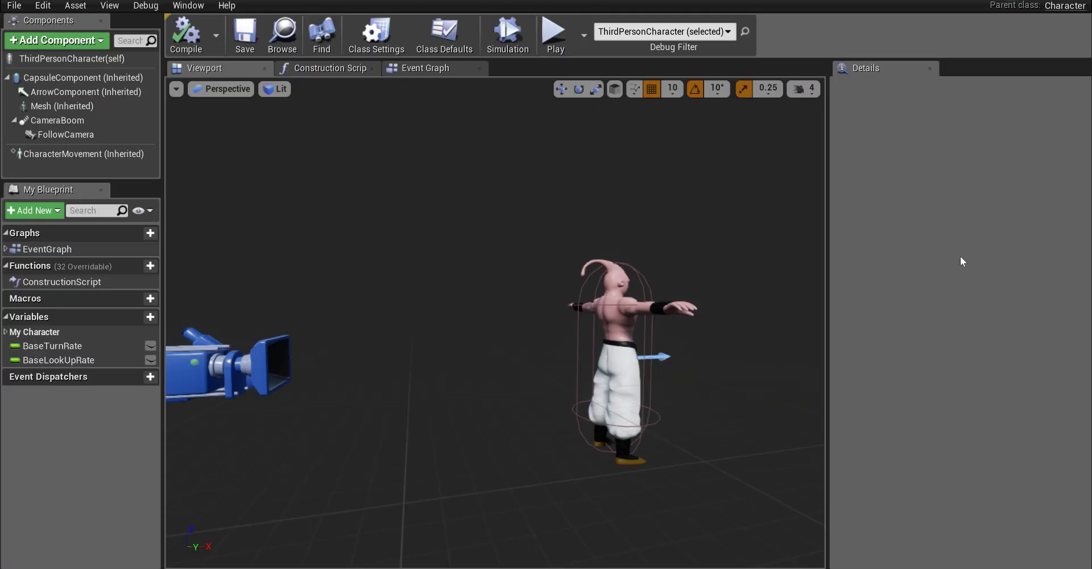
{"action": "left_click", "coordinate": [84, 107]}
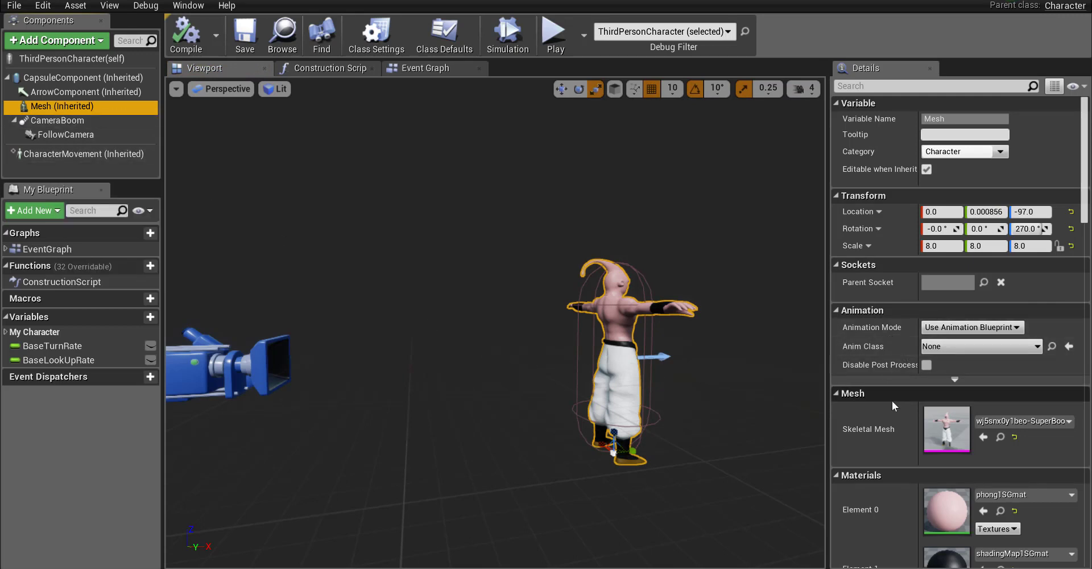
{"action": "left_click", "coordinate": [999, 327]}
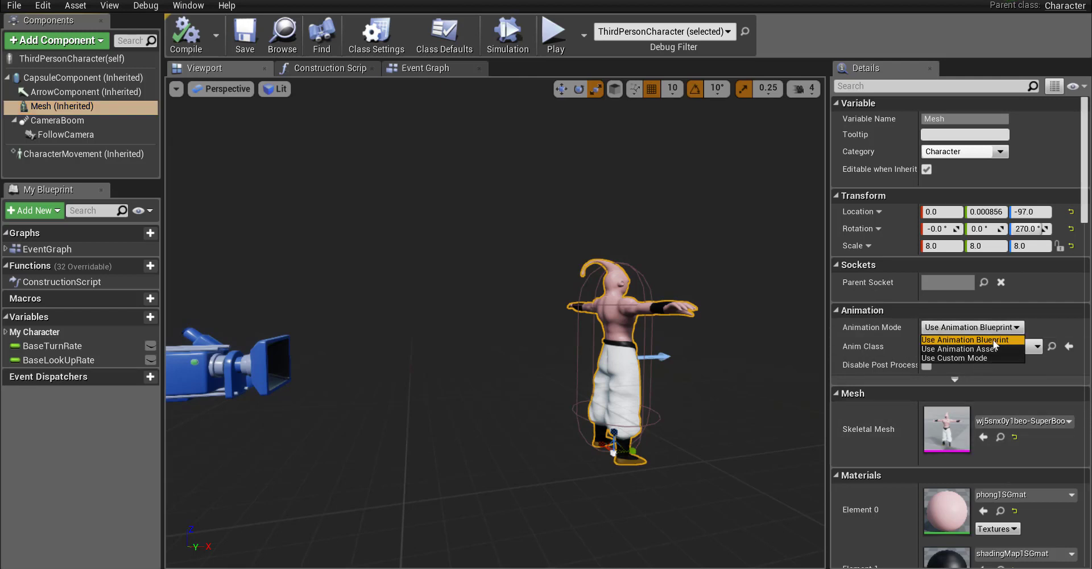
{"action": "left_click", "coordinate": [960, 350]}
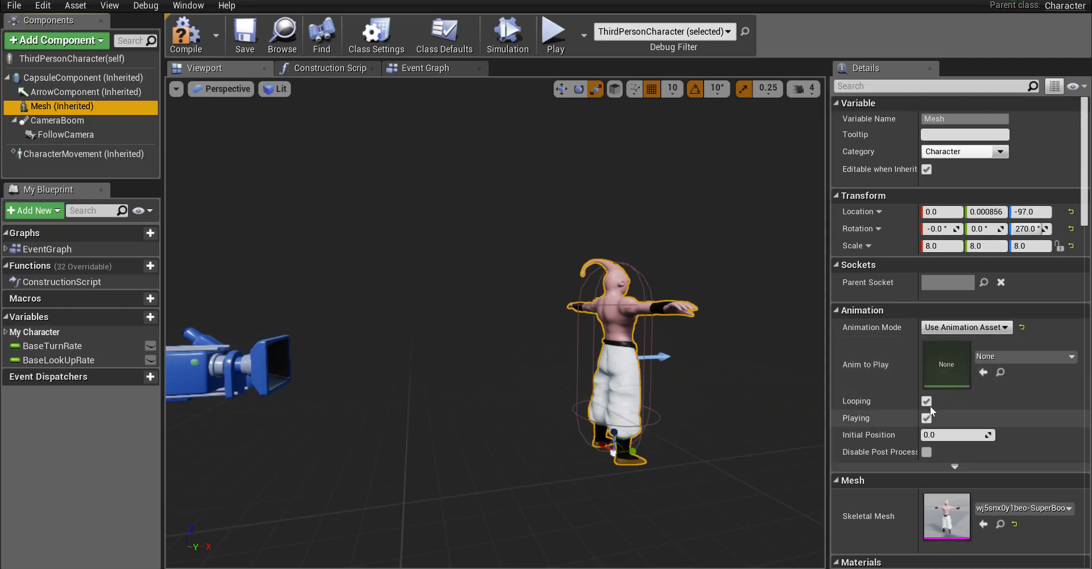
{"action": "left_click", "coordinate": [1028, 362]}
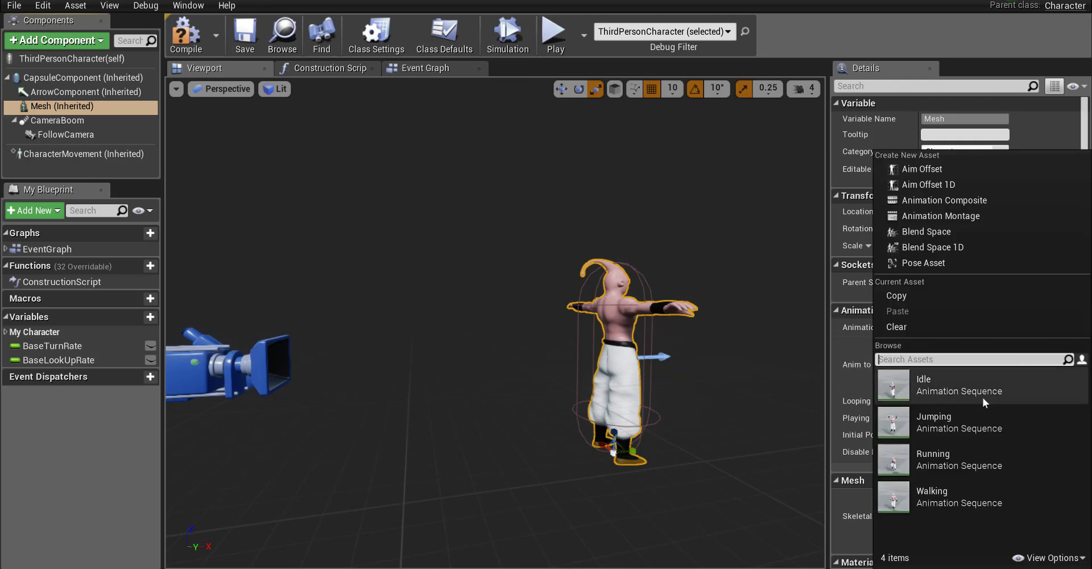
{"action": "left_click", "coordinate": [933, 391]}
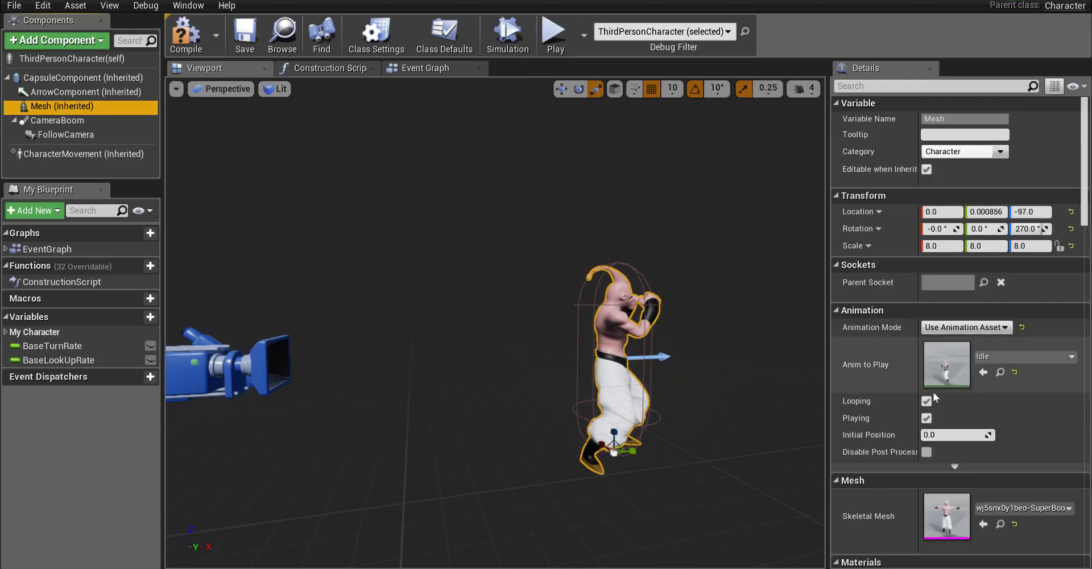
{"action": "left_click", "coordinate": [186, 34]}
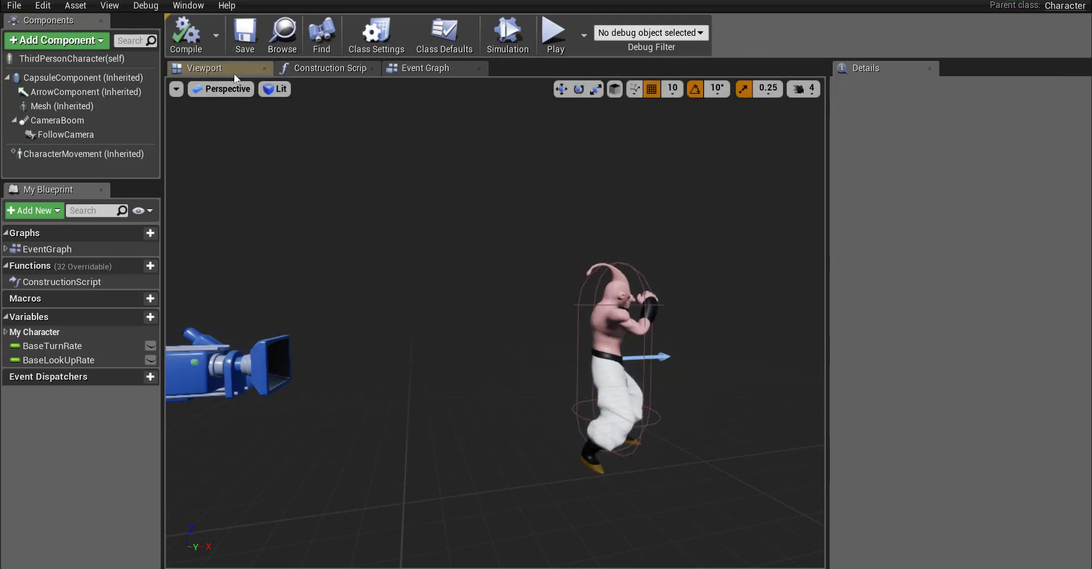
{"action": "left_click", "coordinate": [244, 35]}
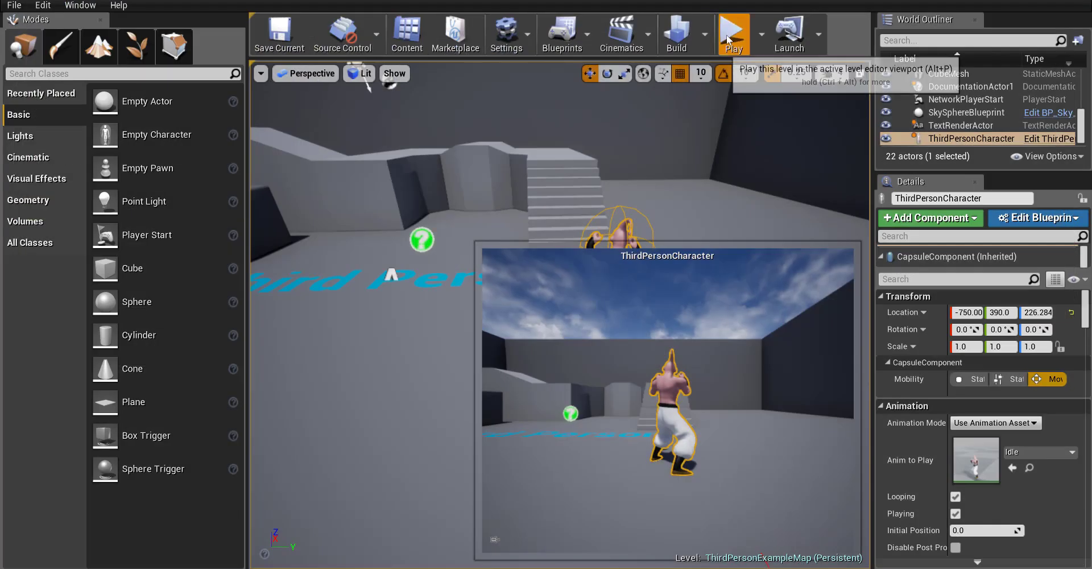
- Start a Play-in-editor session and take control to see SuperBoo playing its Idle animation
{"action": "left_click", "coordinate": [725, 36]}
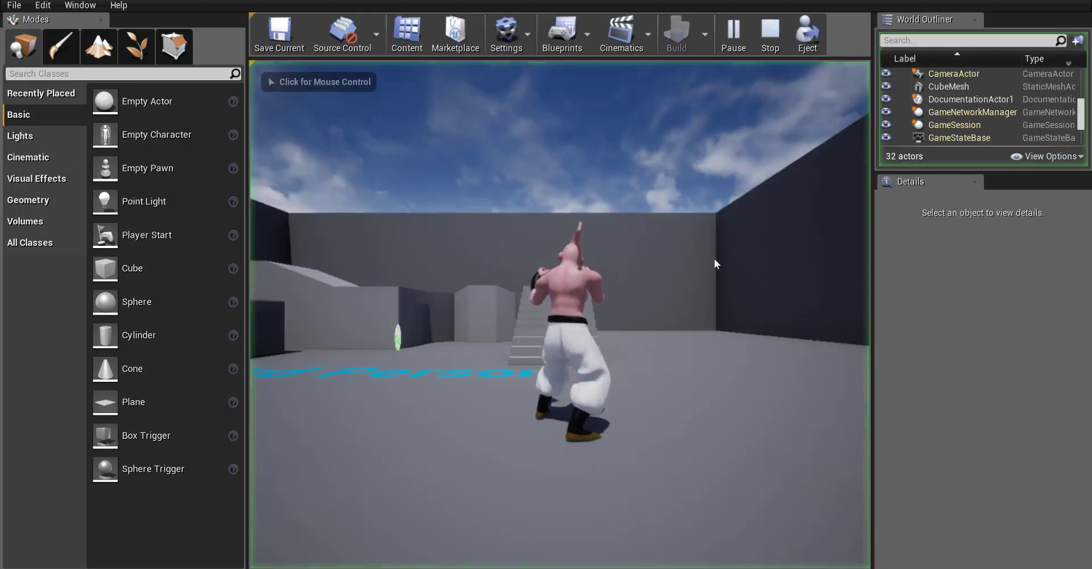
{"action": "left_click", "coordinate": [714, 259]}
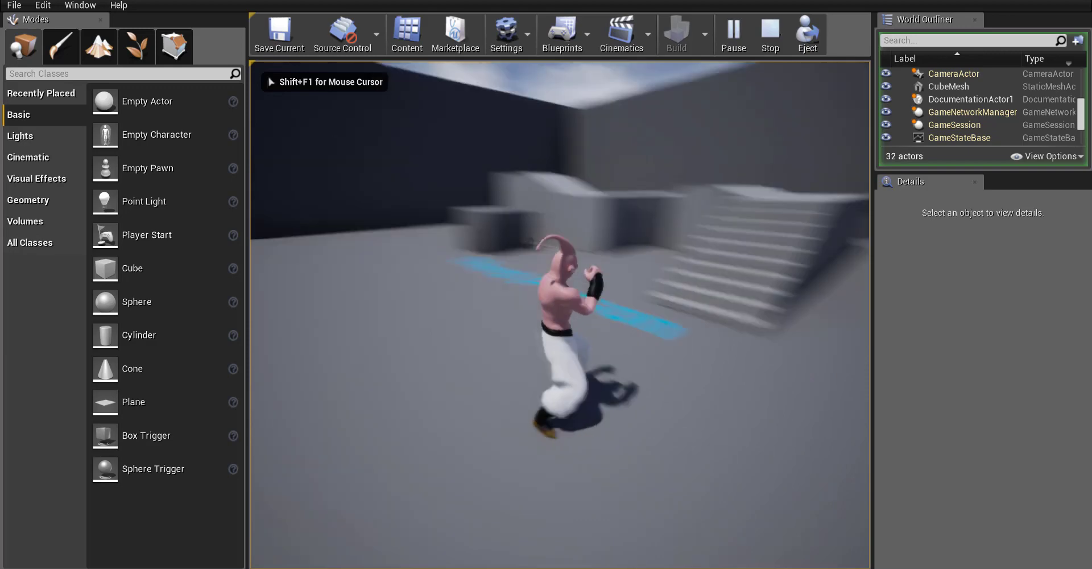